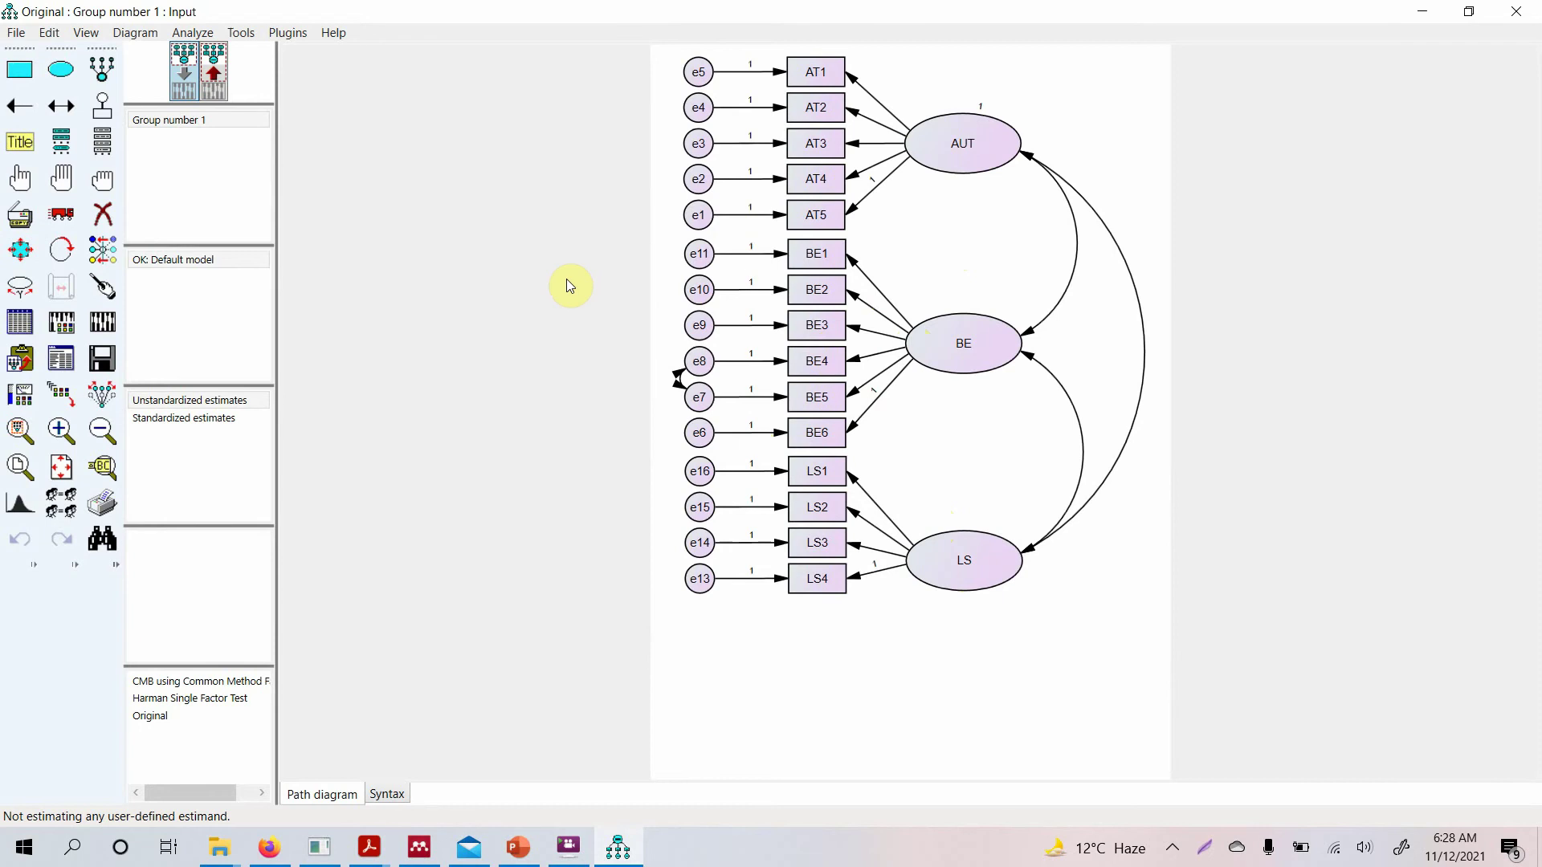
# Start a new blank project and attach Complete - Original.sav (352 cases) as its data file.
pyautogui.click(14, 40)
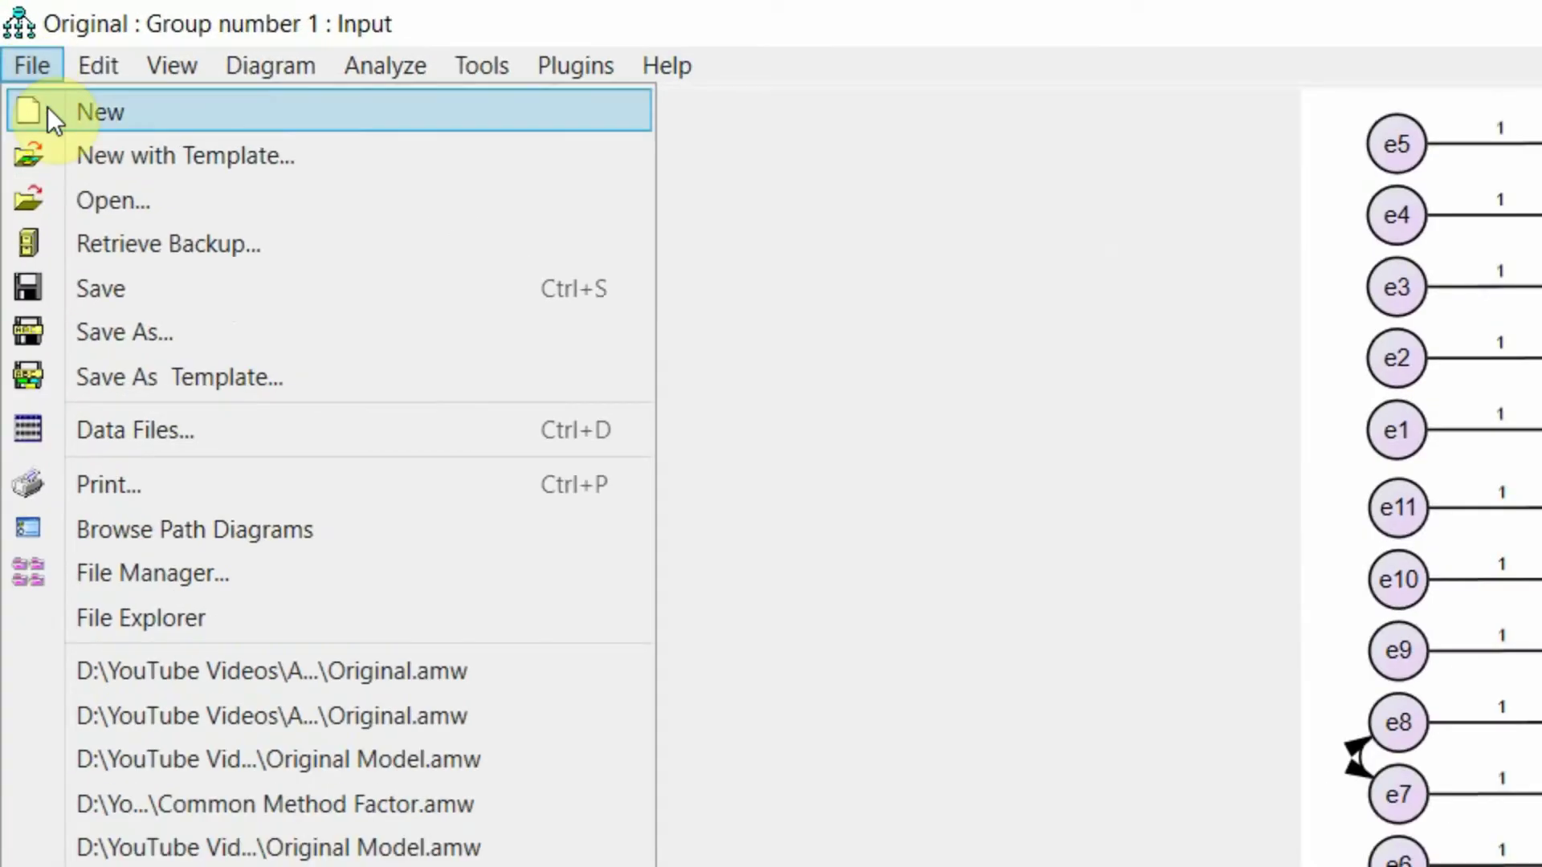
pyautogui.click(24, 51)
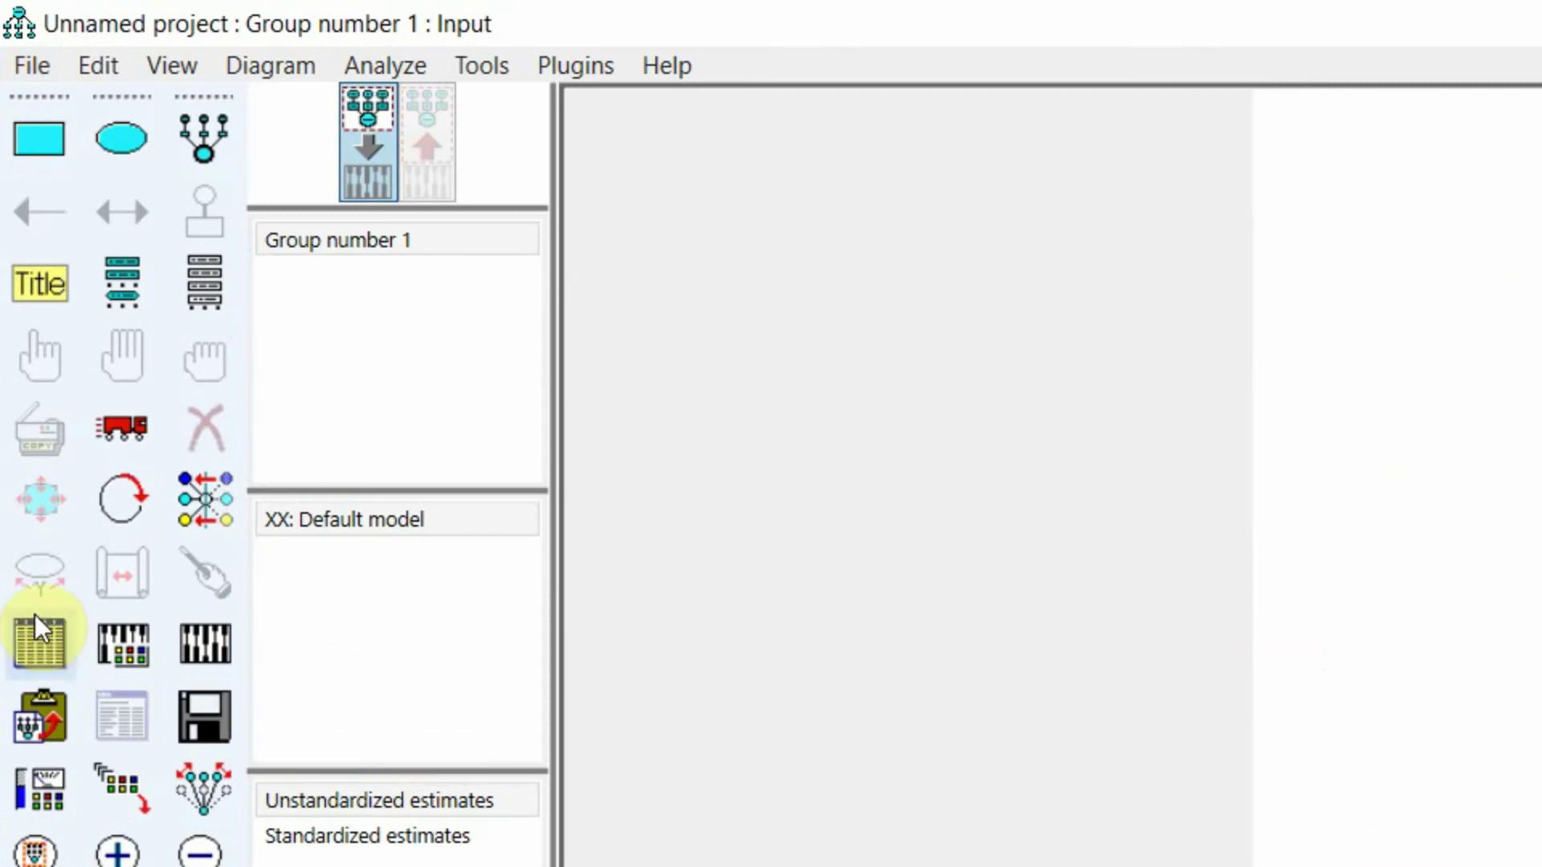
pyautogui.click(39, 635)
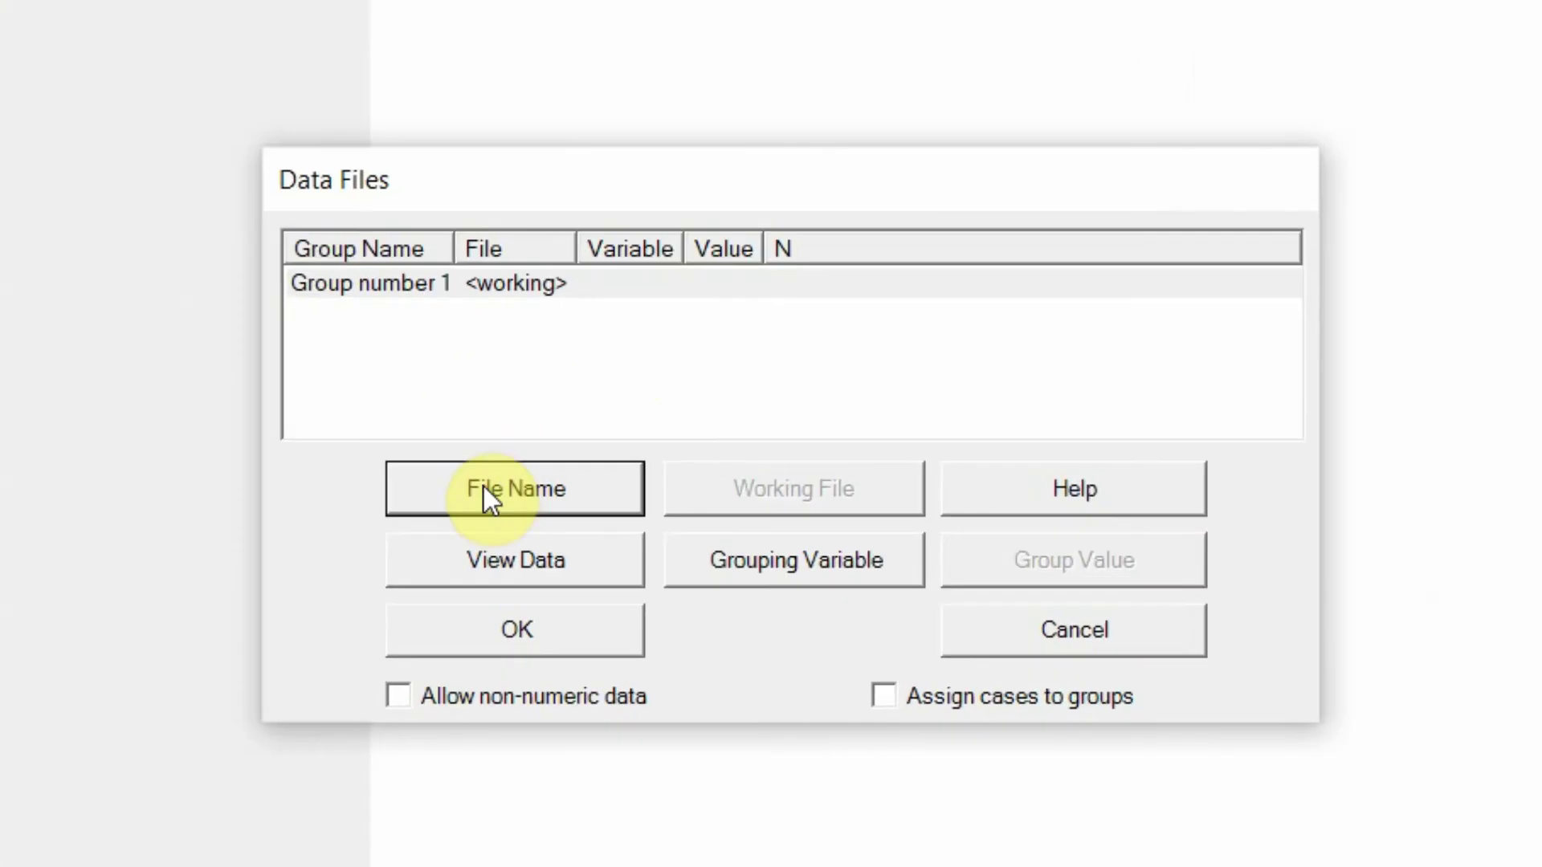
pyautogui.click(680, 485)
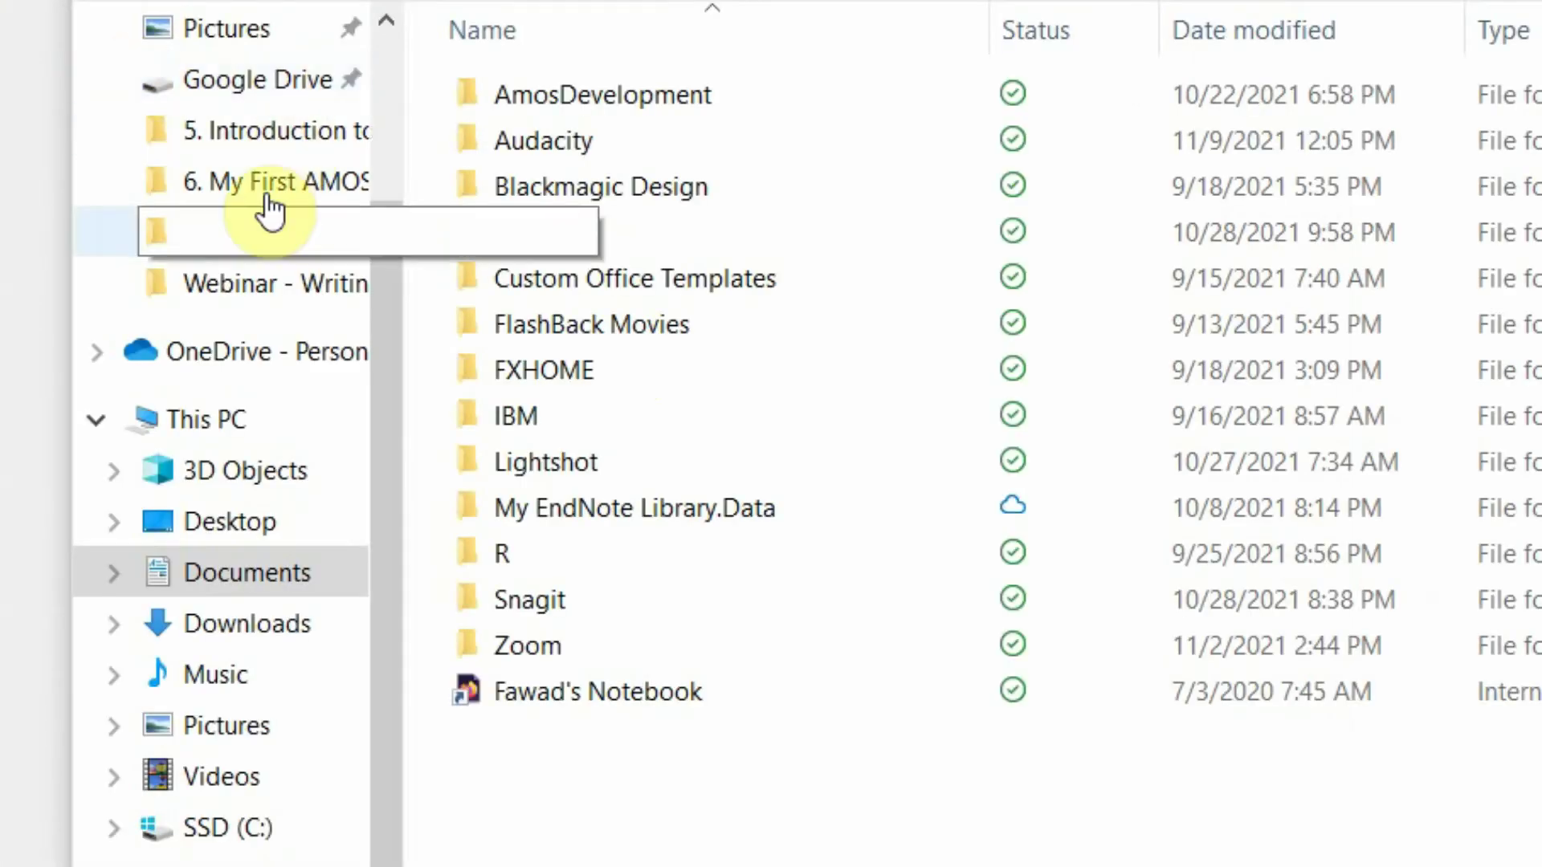
pyautogui.click(271, 197)
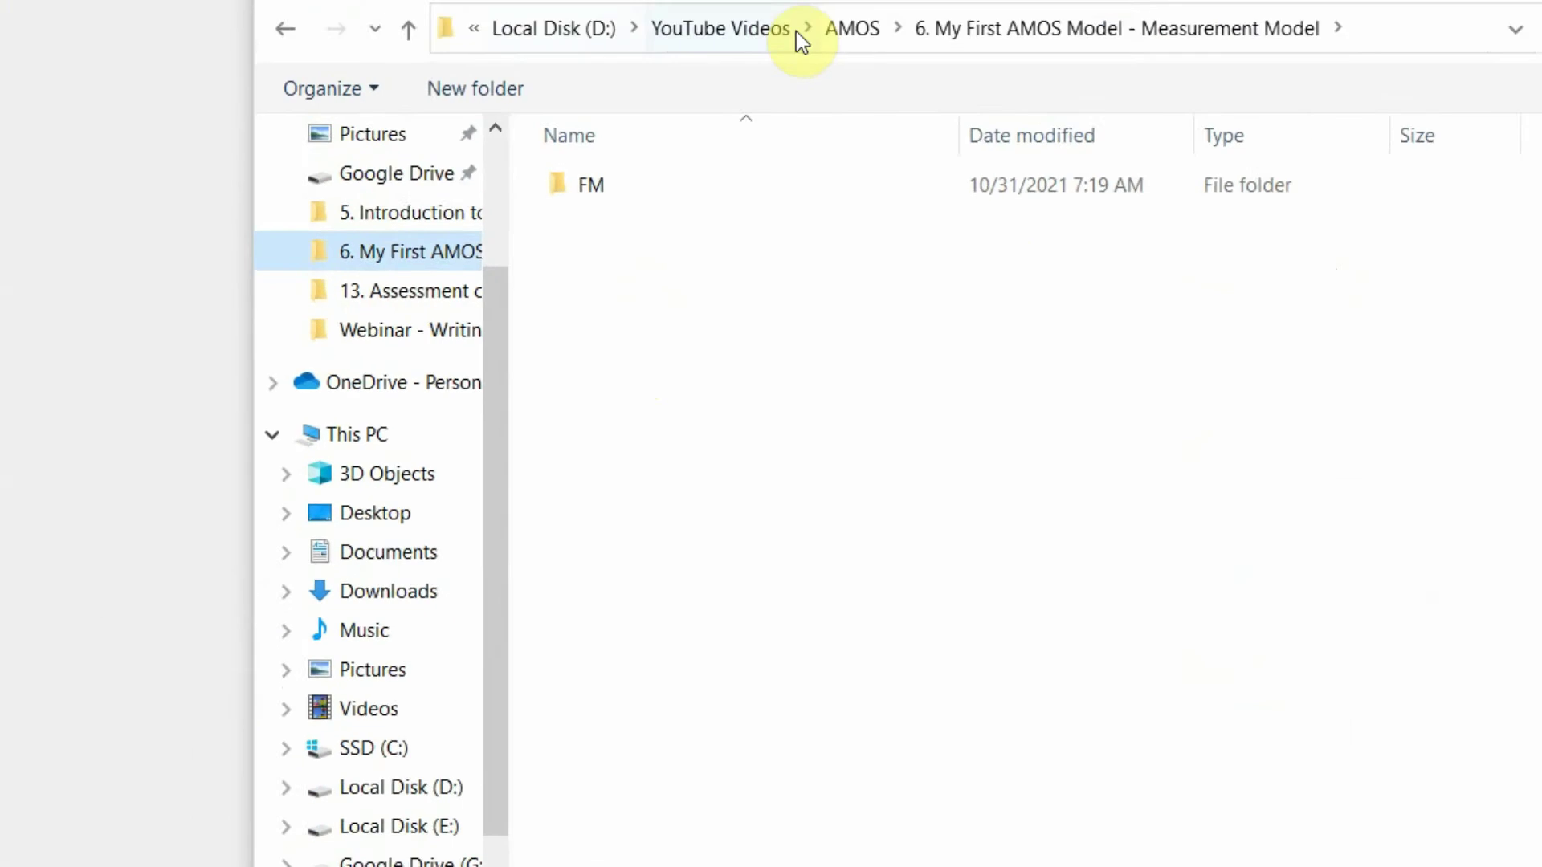
pyautogui.click(729, 168)
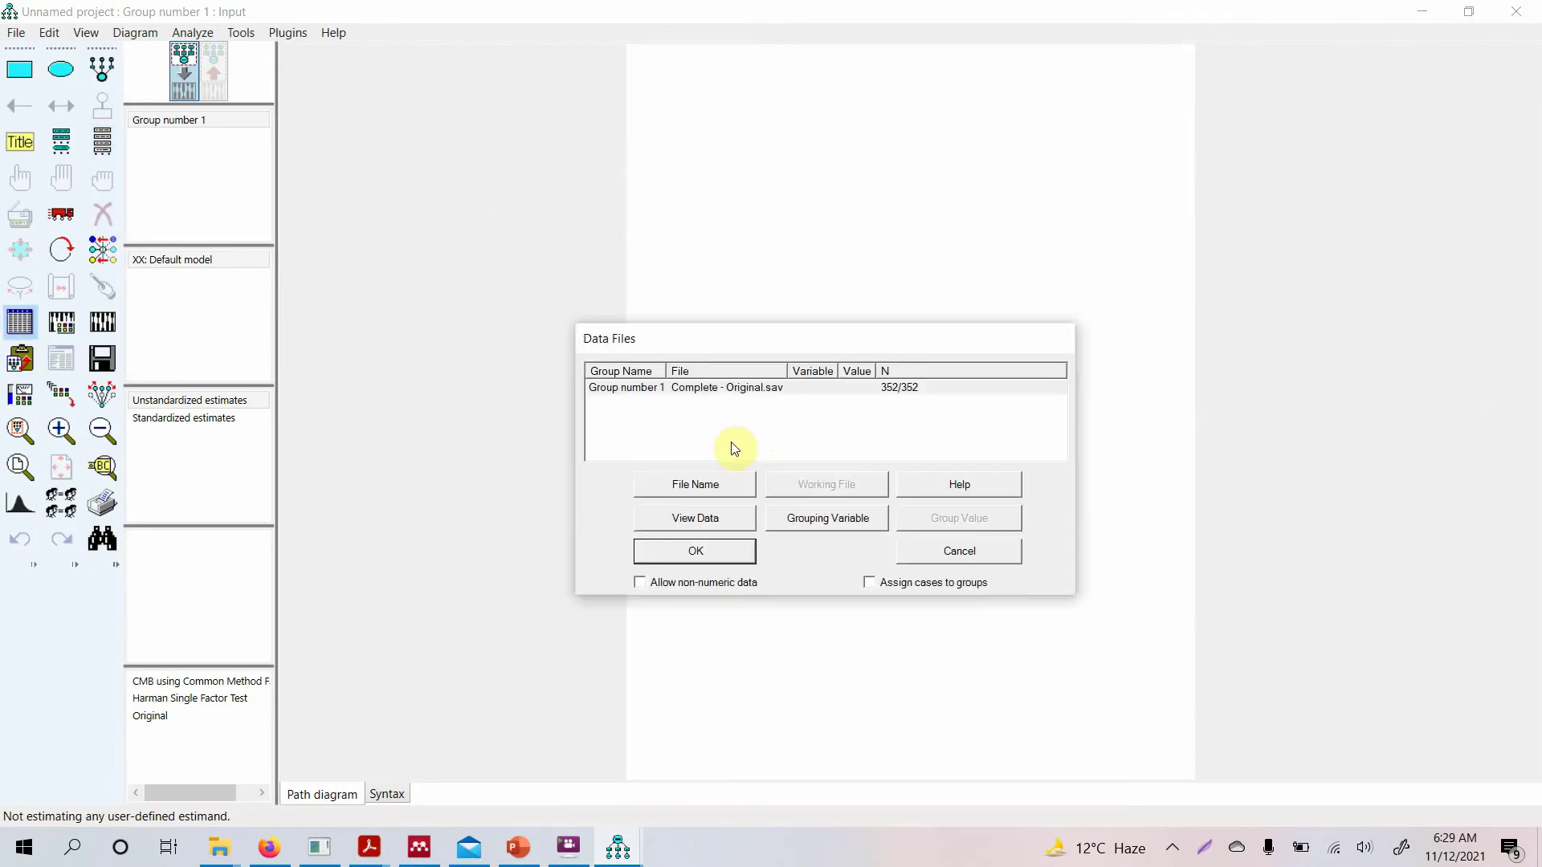
pyautogui.click(695, 554)
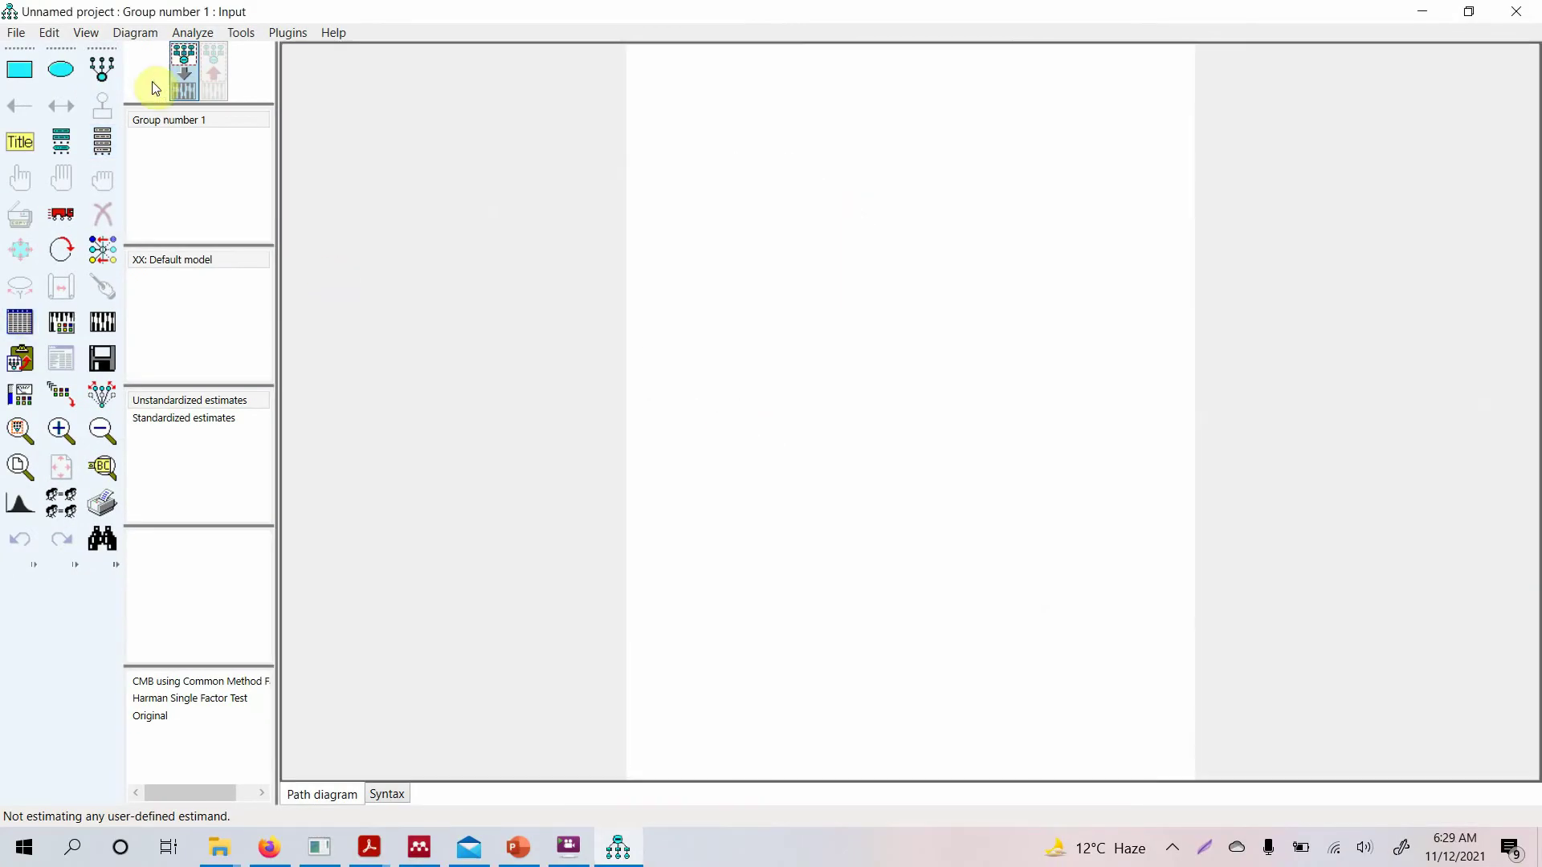
# Show the dataset's variable list at full height, placed to the right of the page.
pyautogui.click(109, 143)
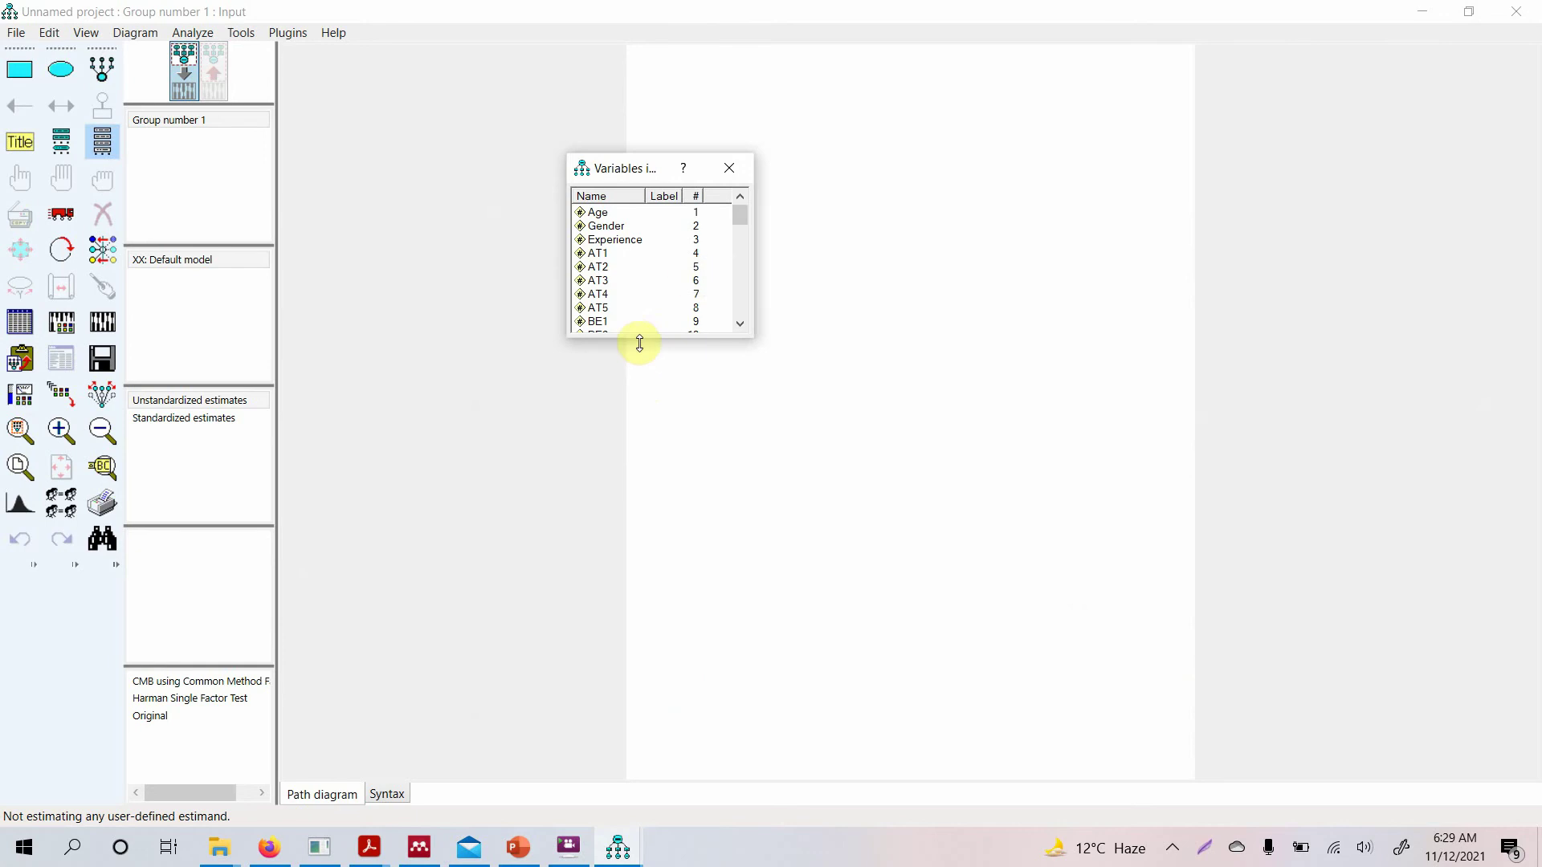
pyautogui.moveTo(638, 340); pyautogui.dragTo(698, 750)
pyautogui.moveTo(611, 167); pyautogui.dragTo(1300, 155)
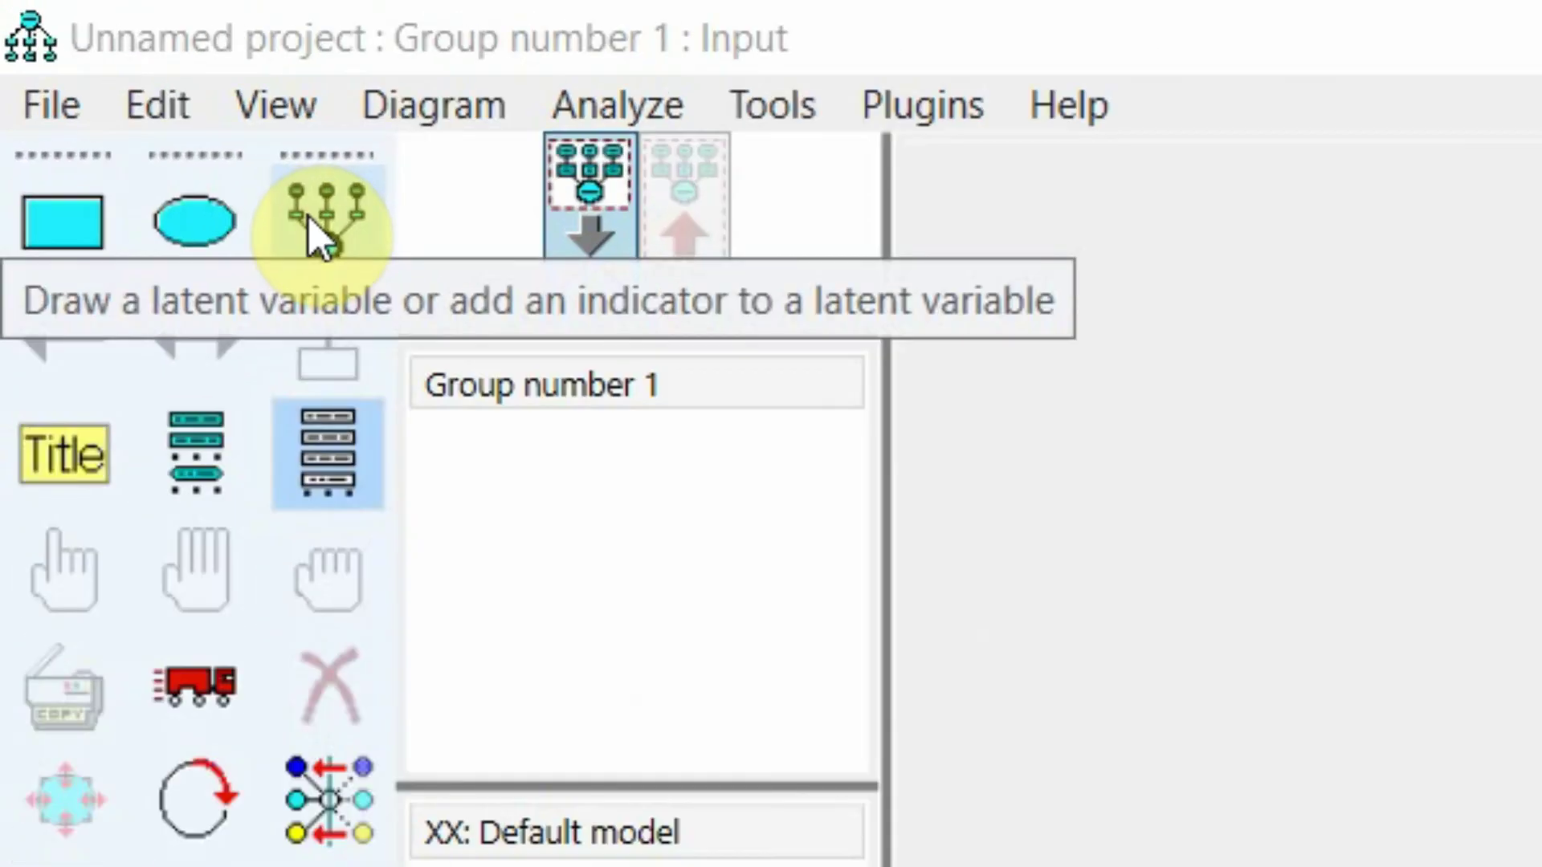
pyautogui.click(309, 219)
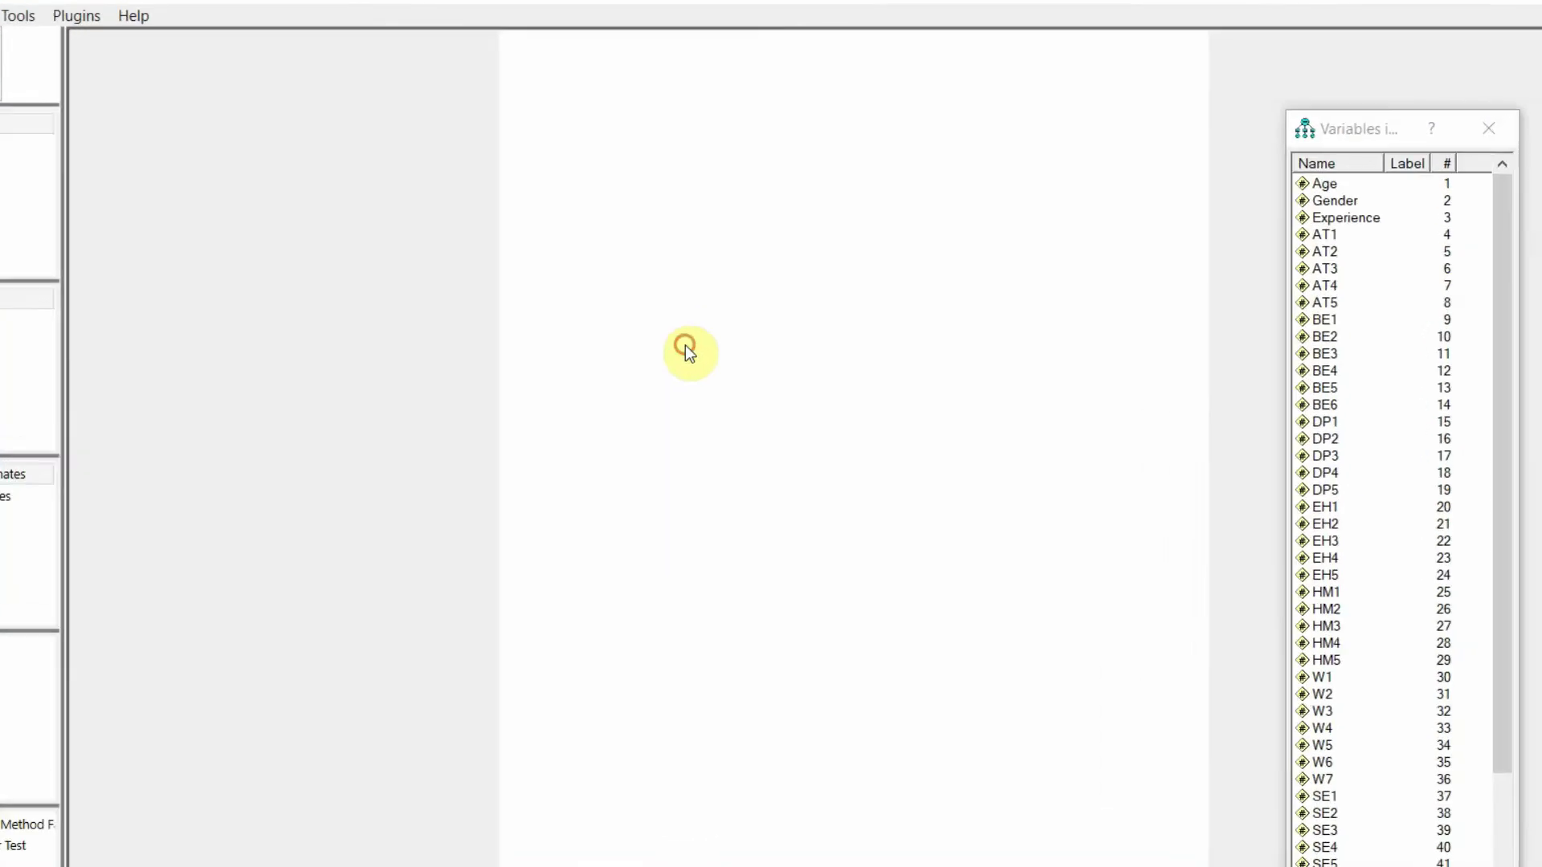
# Draw a latent ellipse near the page top and give it five indicators with error circles.
pyautogui.moveTo(697, 263); pyautogui.dragTo(851, 329)
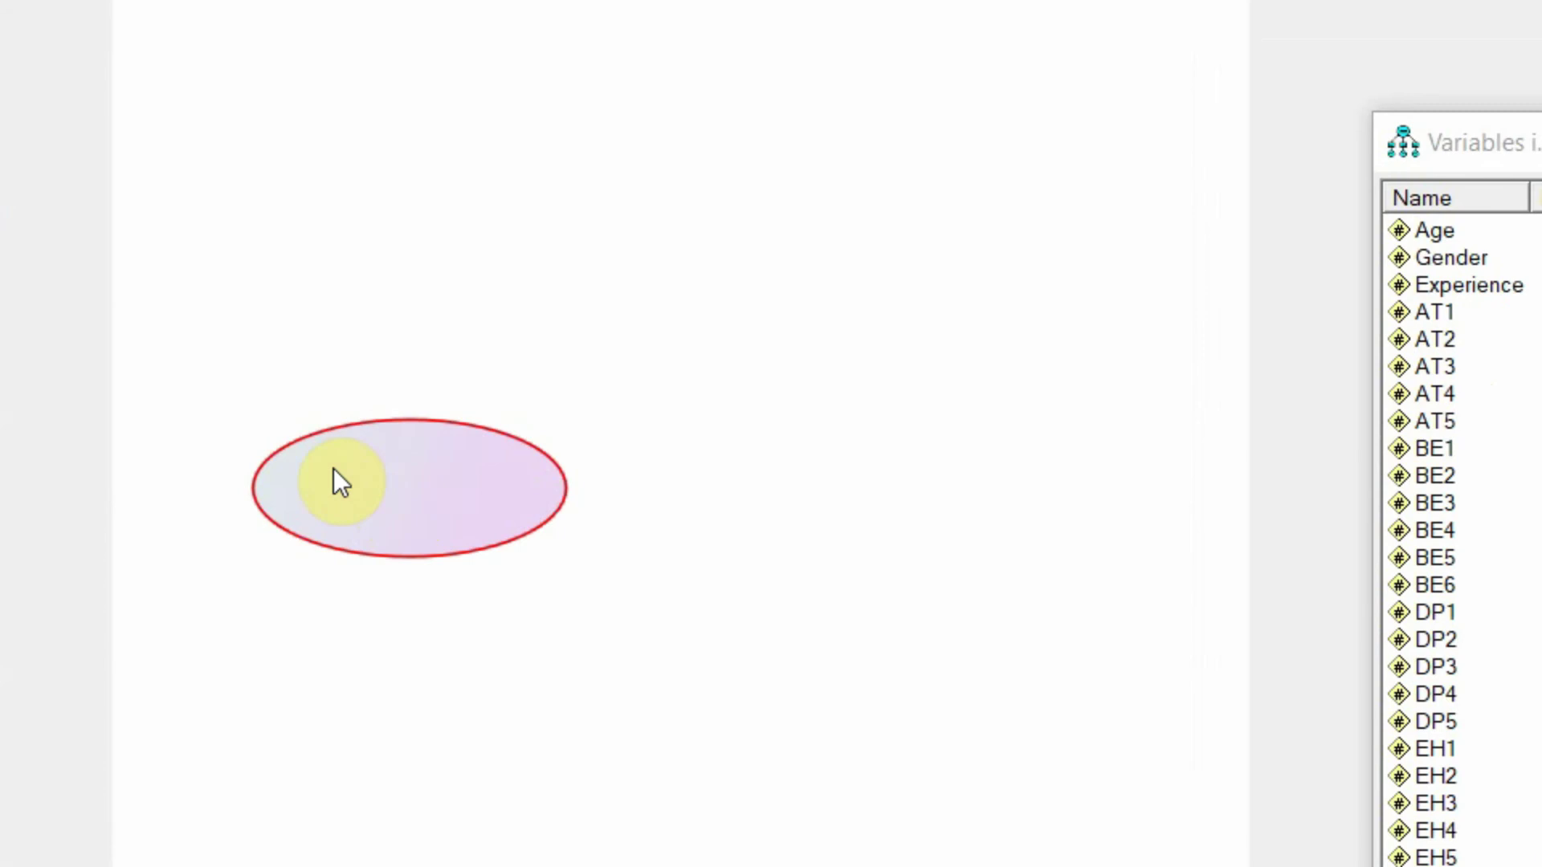
pyautogui.click(422, 481)
pyautogui.click(422, 480)
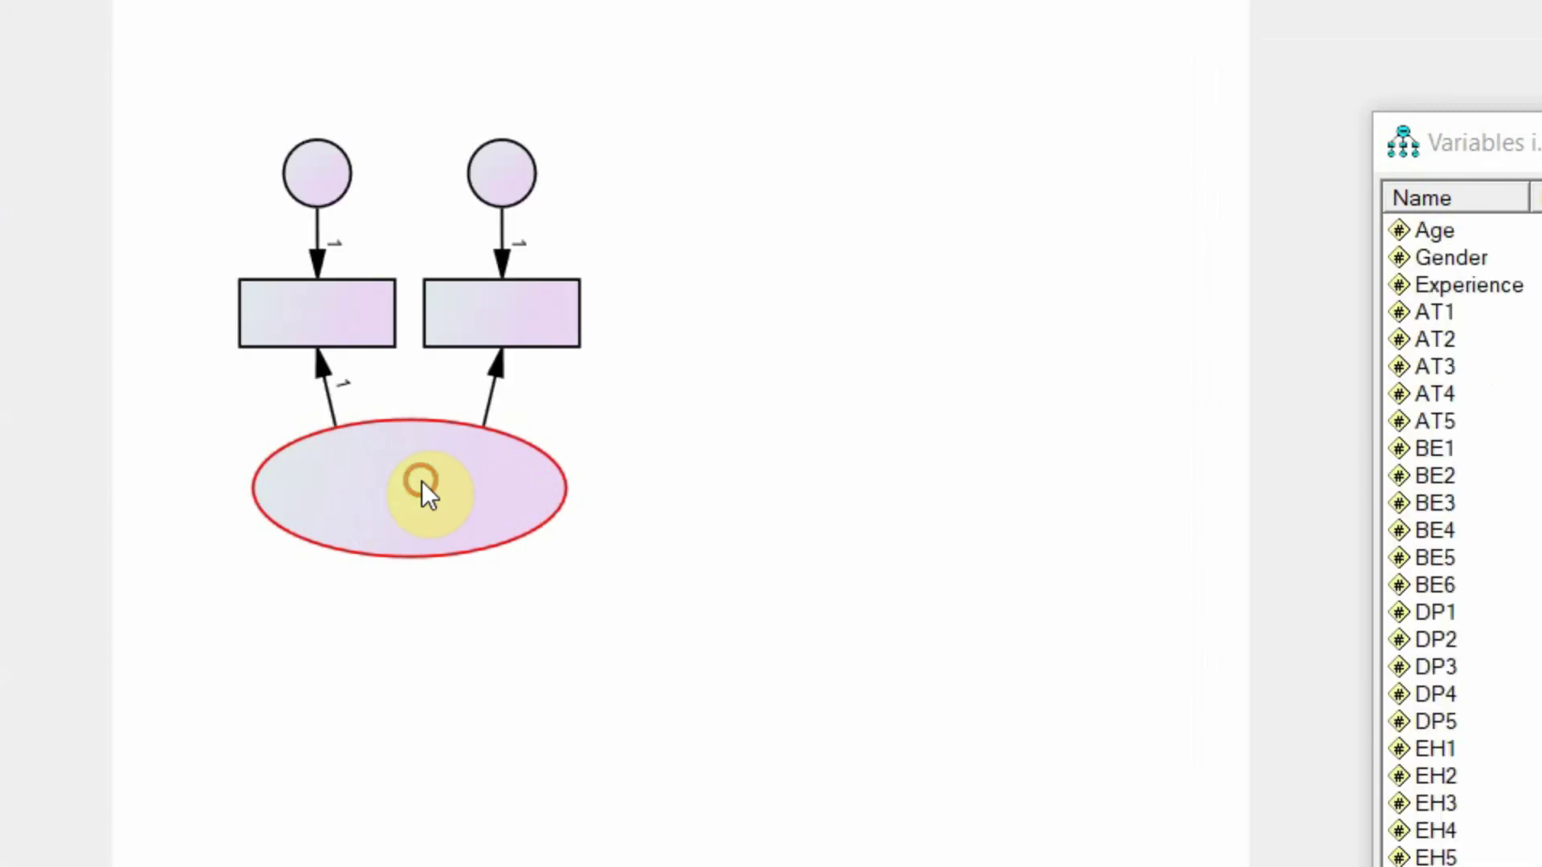
pyautogui.click(422, 480)
pyautogui.click(421, 480)
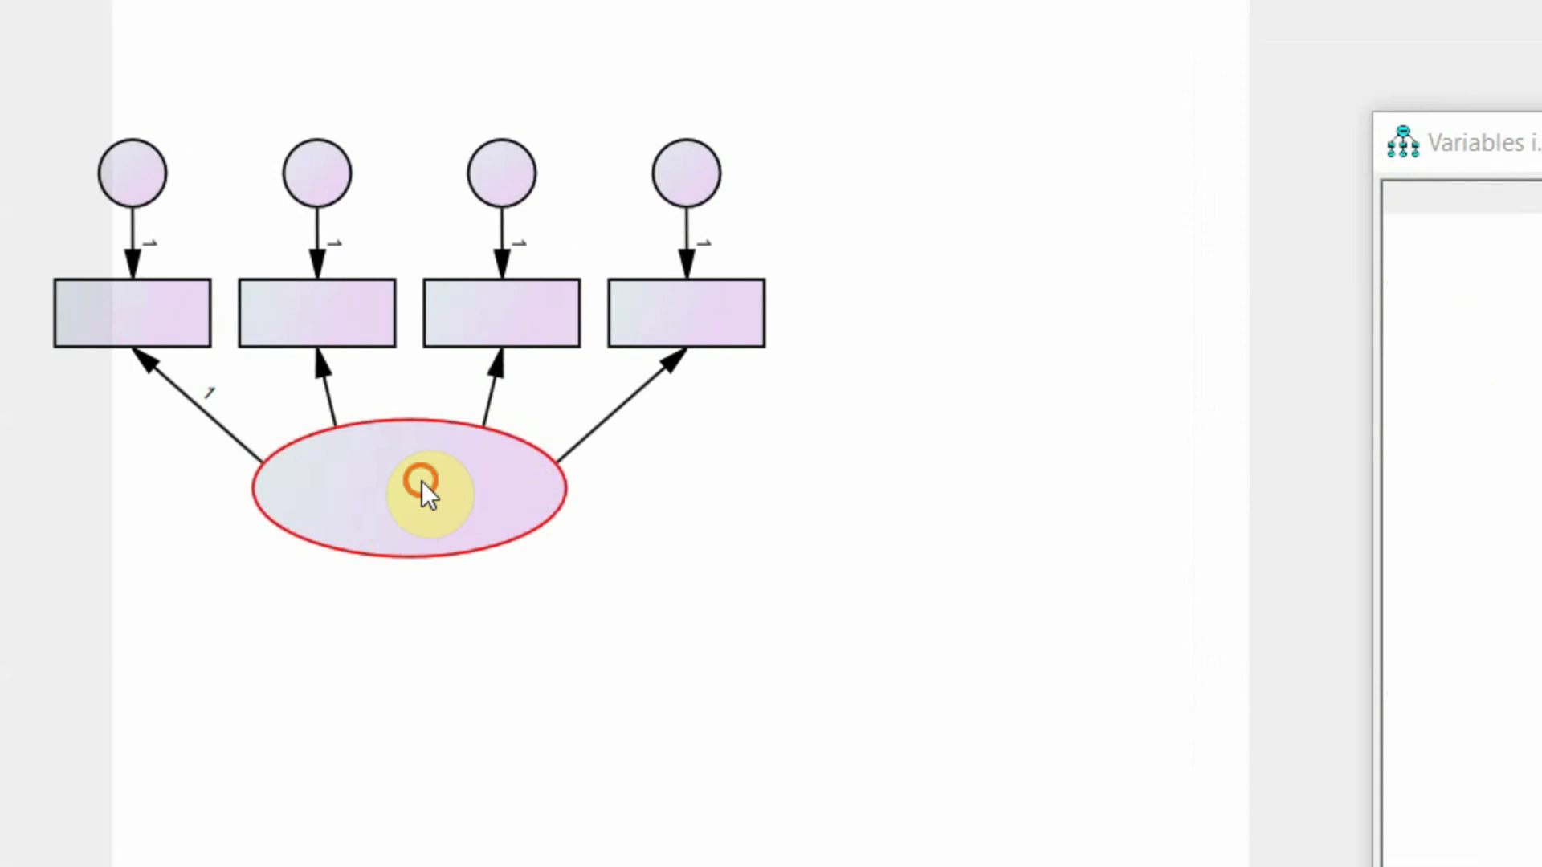
pyautogui.click(421, 480)
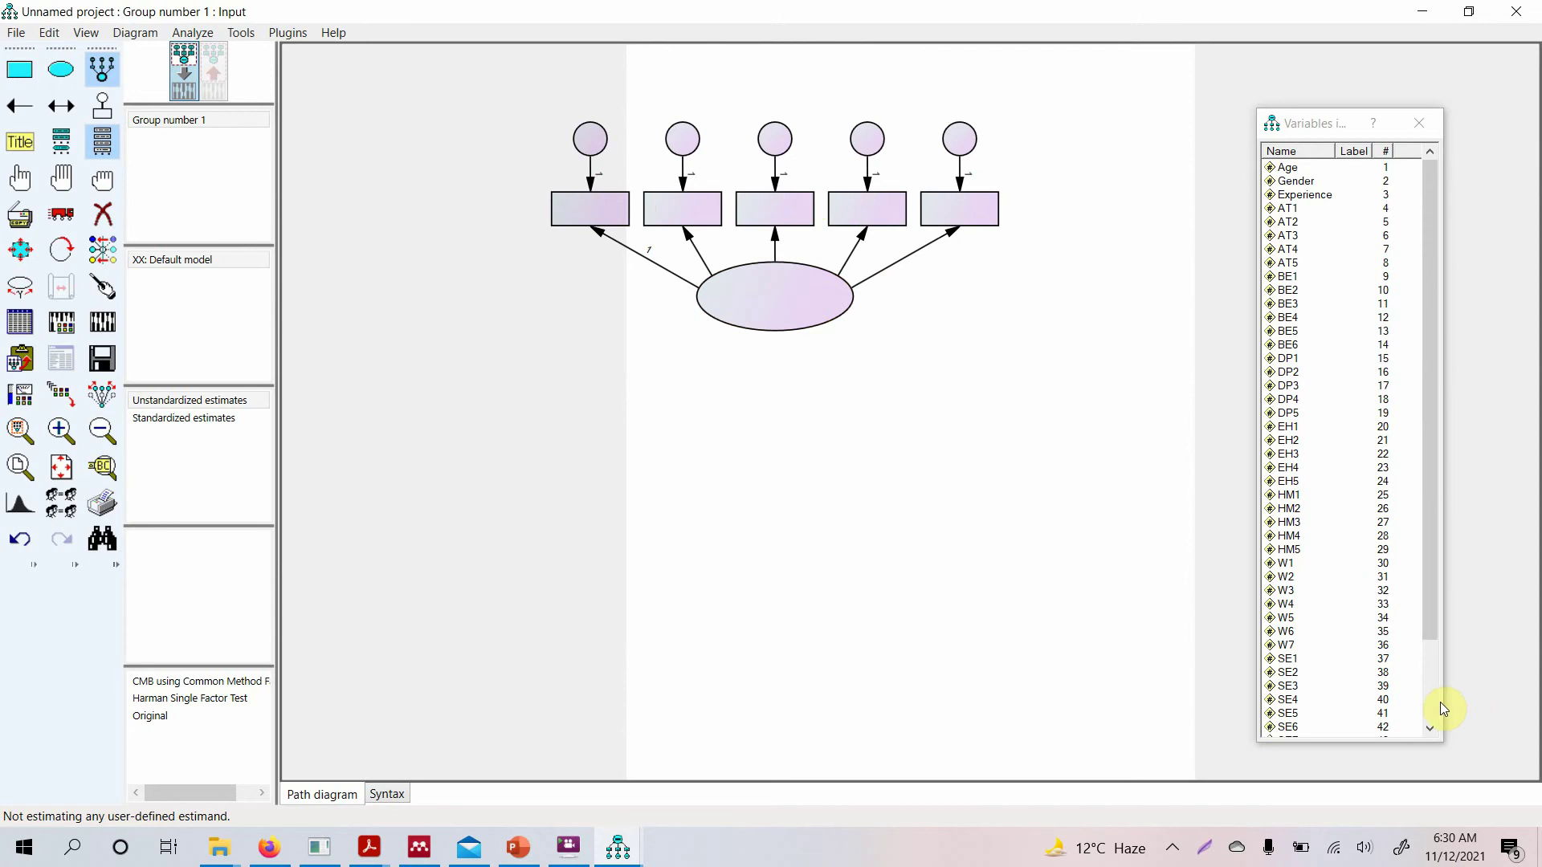
pyautogui.scroll(-3, 1434, 697)
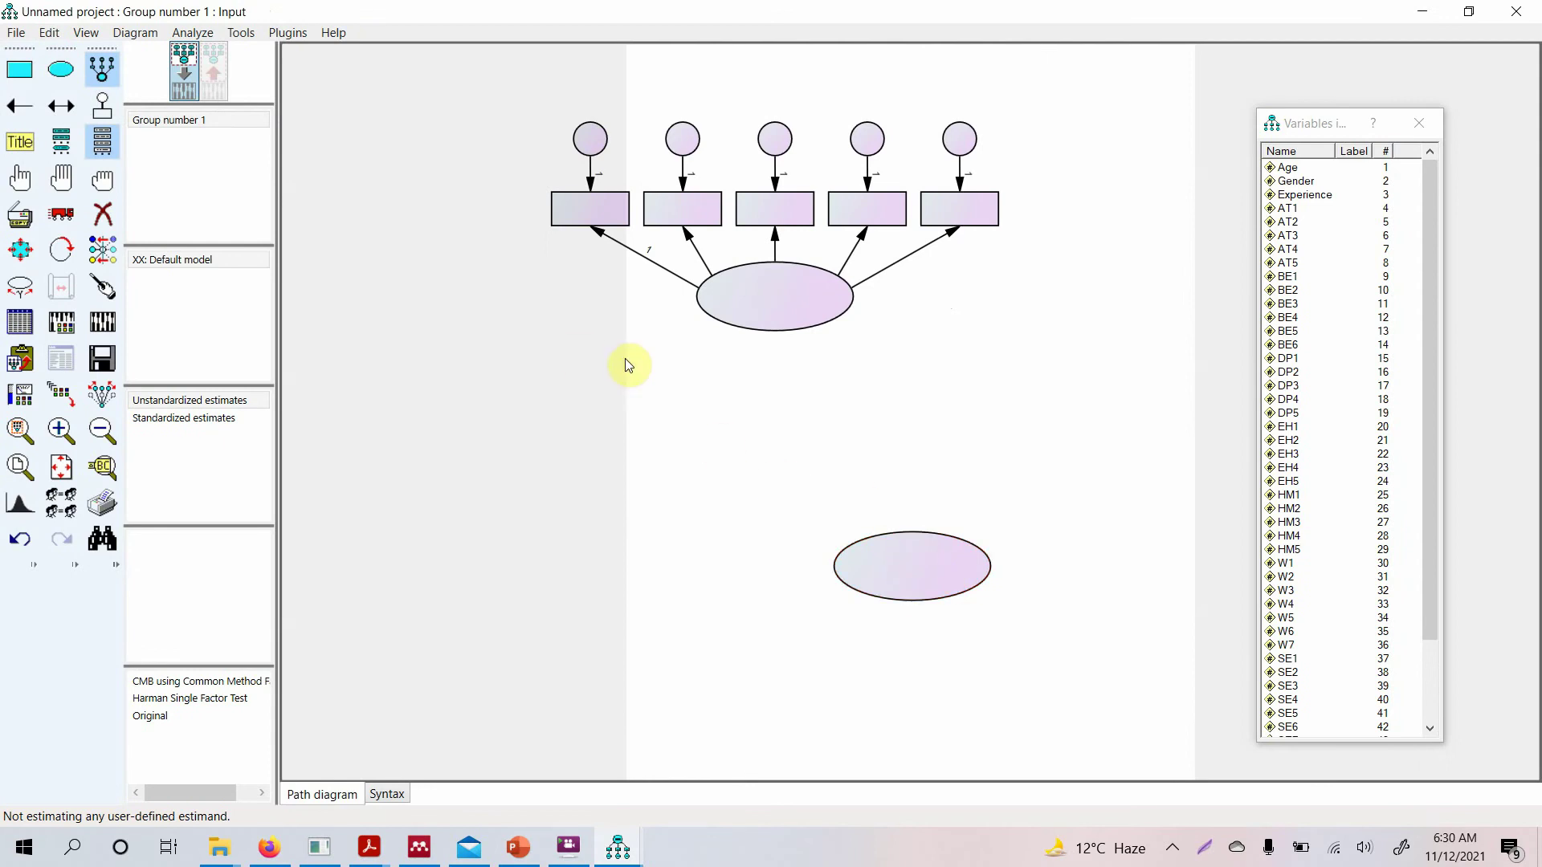
# Draw another latent ellipse and erase the stray extra ellipse in the middle.
pyautogui.moveTo(693, 414)
pyautogui.mouseDown()
pyautogui.moveTo(819, 485)
pyautogui.moveTo(787, 509)
pyautogui.moveTo(830, 501)
pyautogui.moveTo(819, 477)
pyautogui.moveTo(836, 487)
pyautogui.mouseUp()
pyautogui.press('Delete')
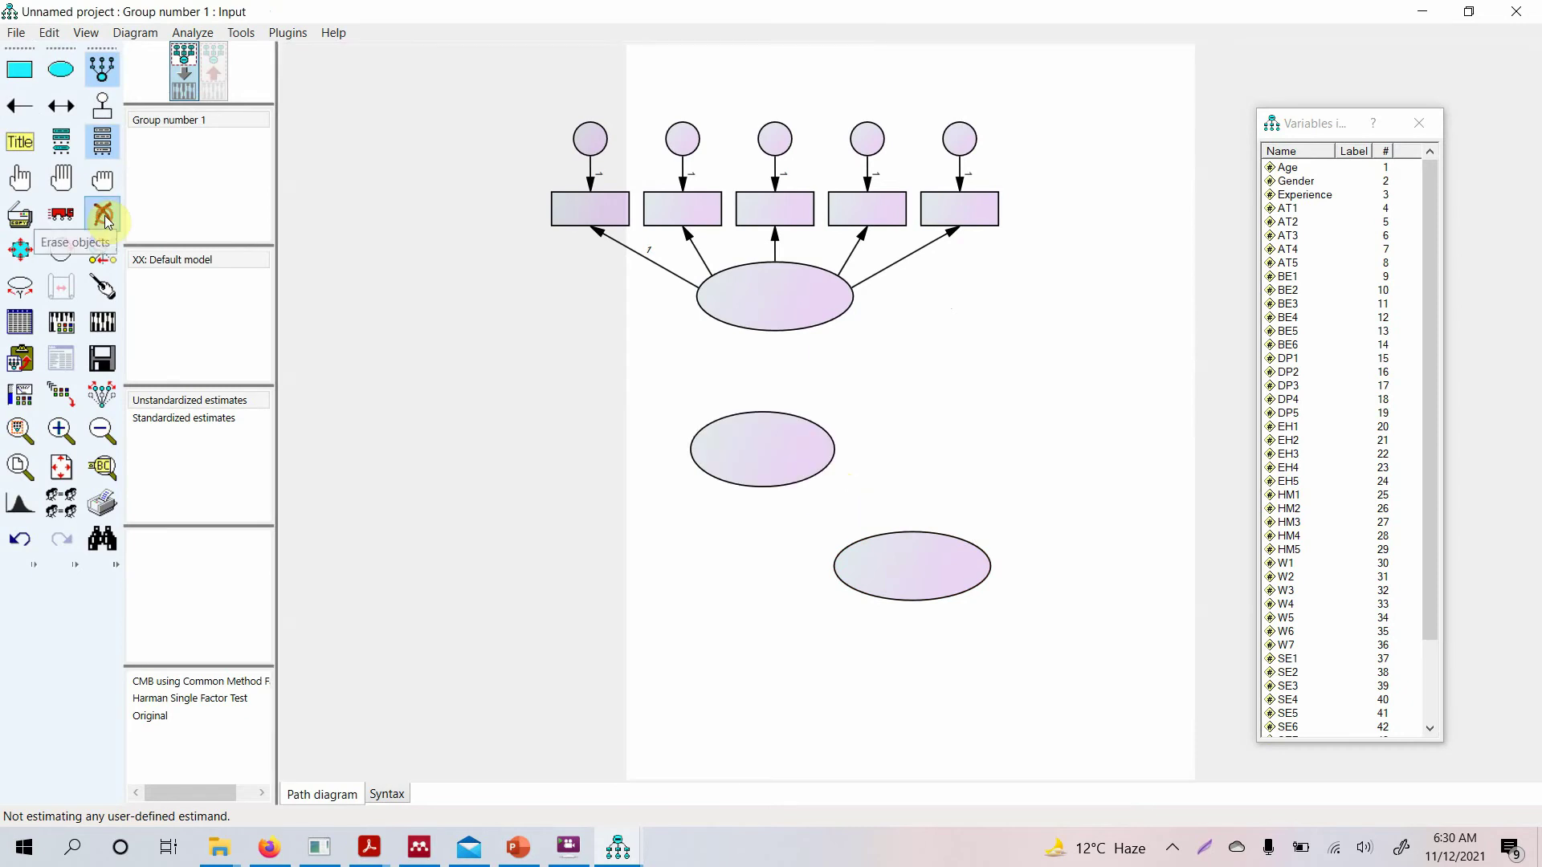
pyautogui.click(760, 444)
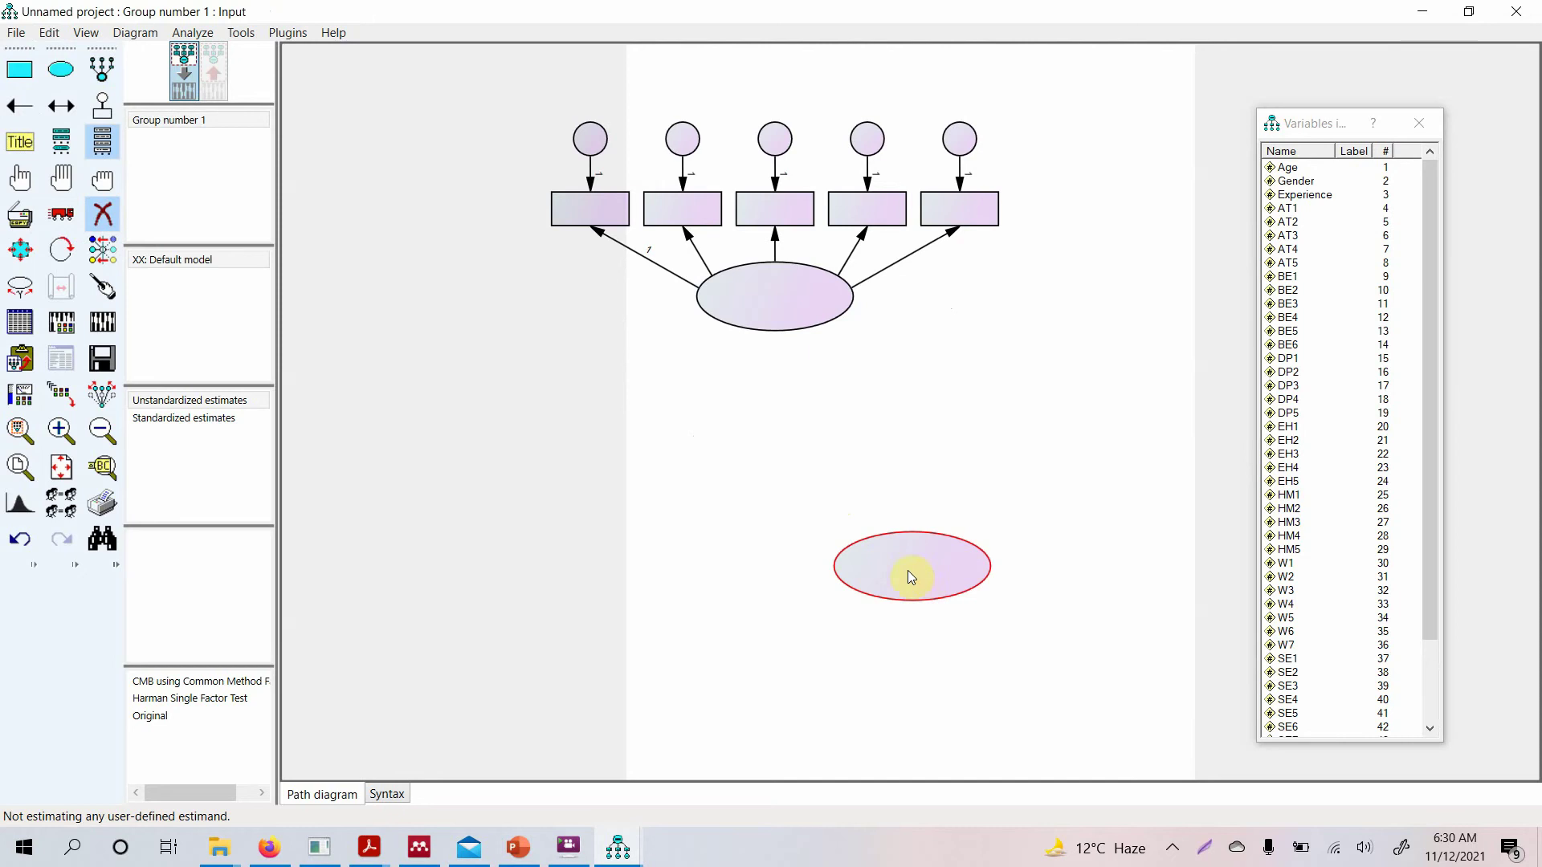
pyautogui.click(102, 68)
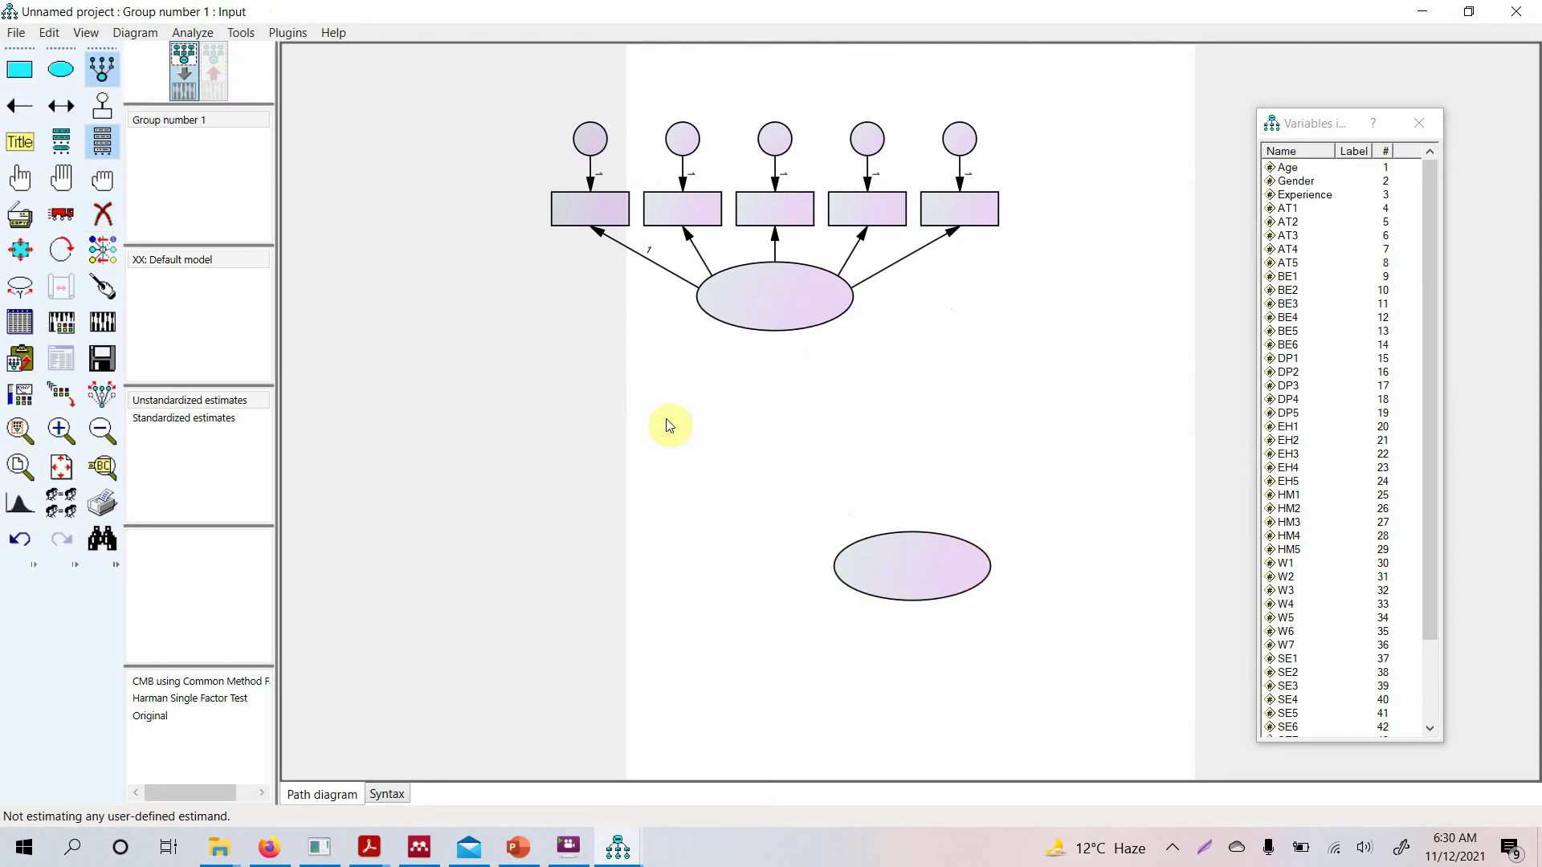
# Add five indicators with error circles to the lower latent variable.
pyautogui.click(909, 570)
pyautogui.click(909, 570)
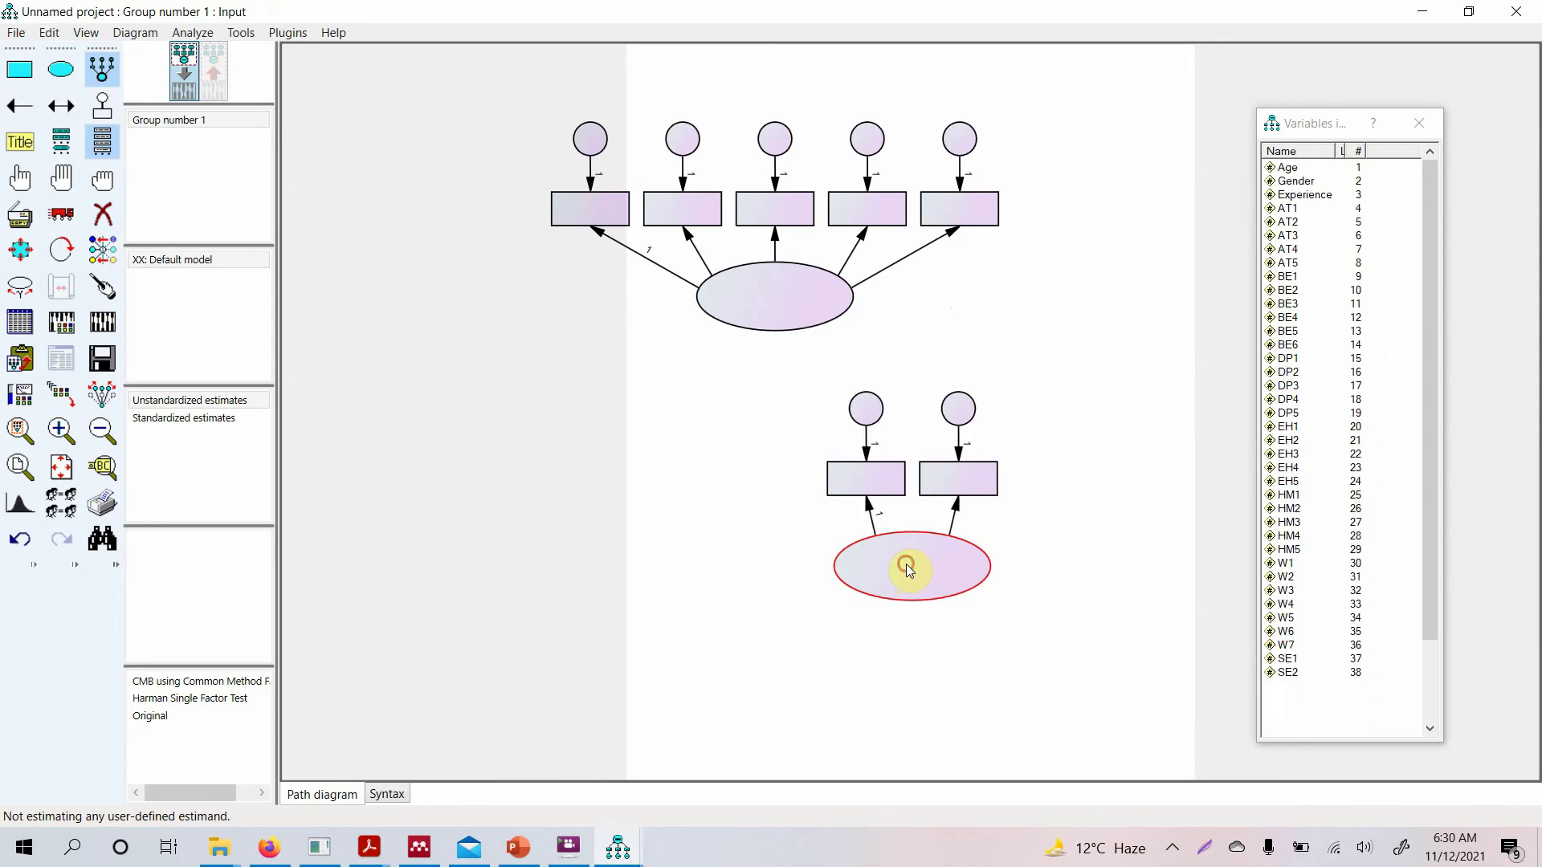
pyautogui.click(907, 569)
pyautogui.click(906, 563)
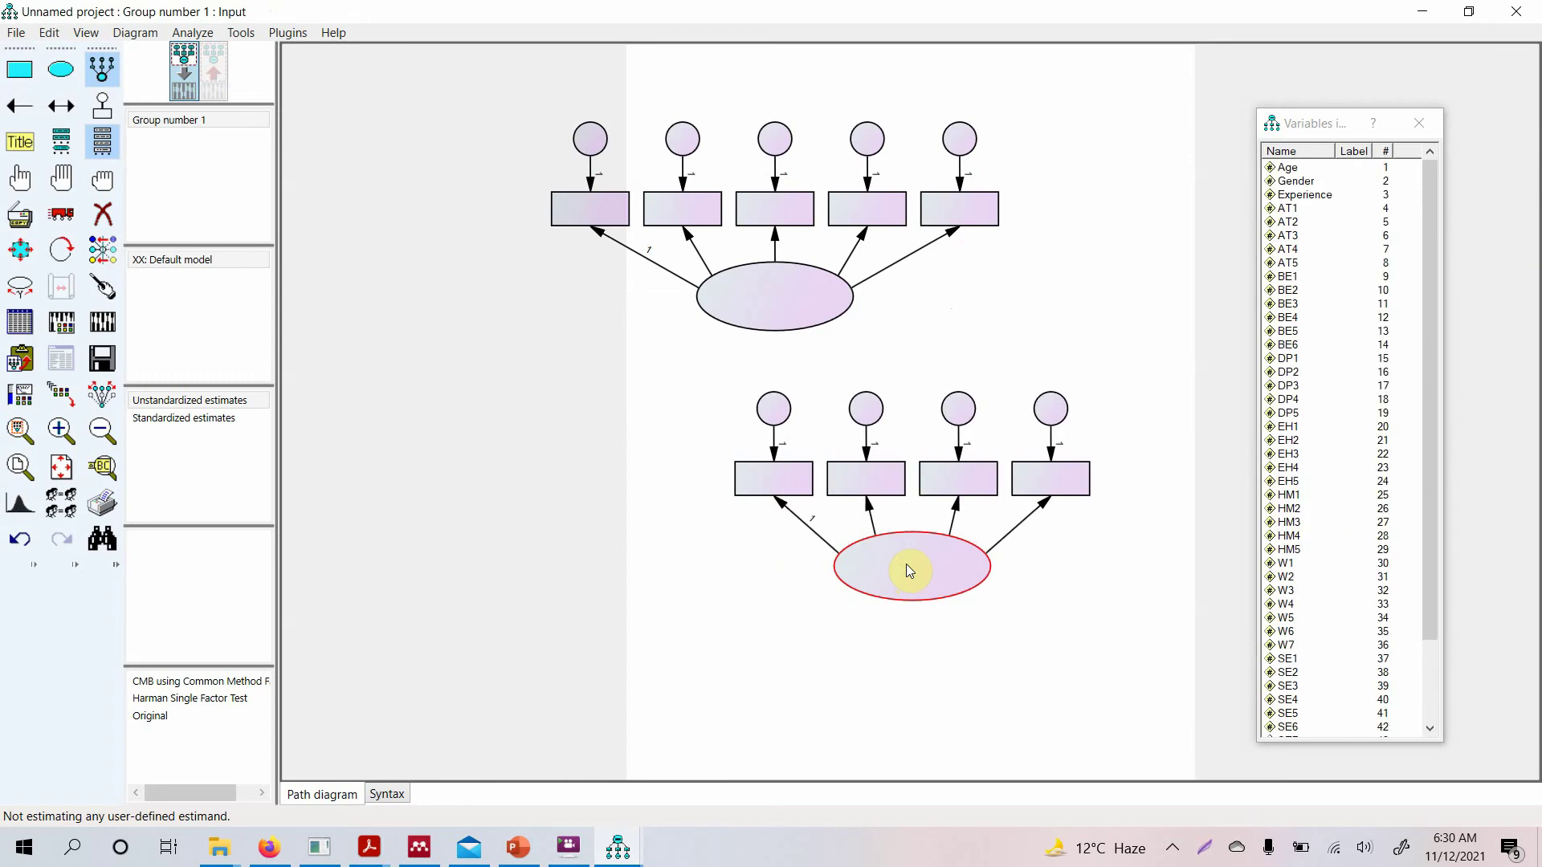
pyautogui.click(906, 564)
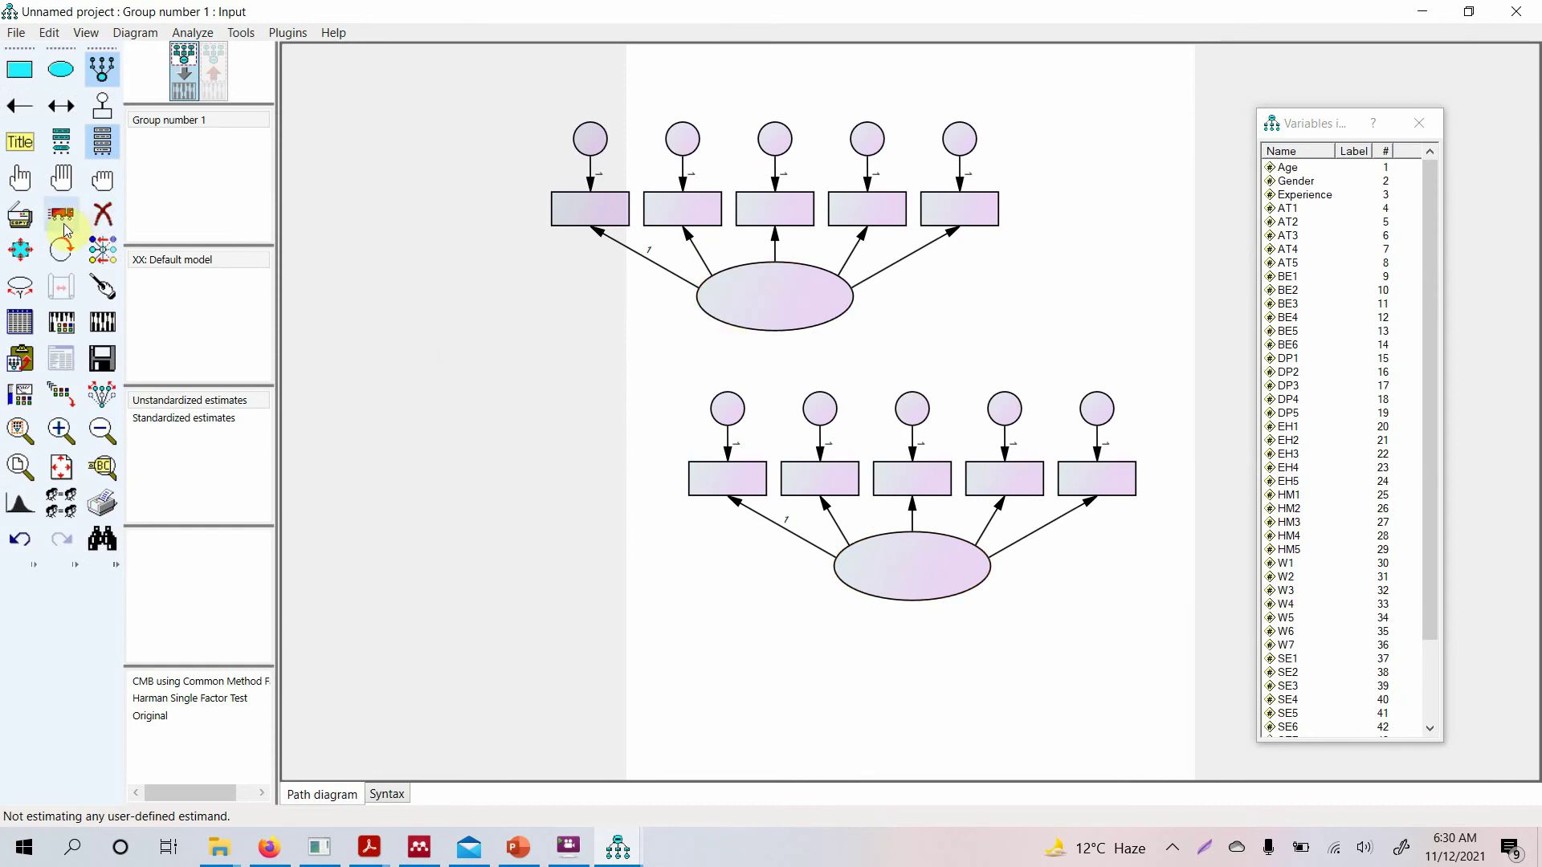
# Rotate the upper latent's indicators three quarter-turns to the left and the lower latent's to the right.
pyautogui.click(64, 252)
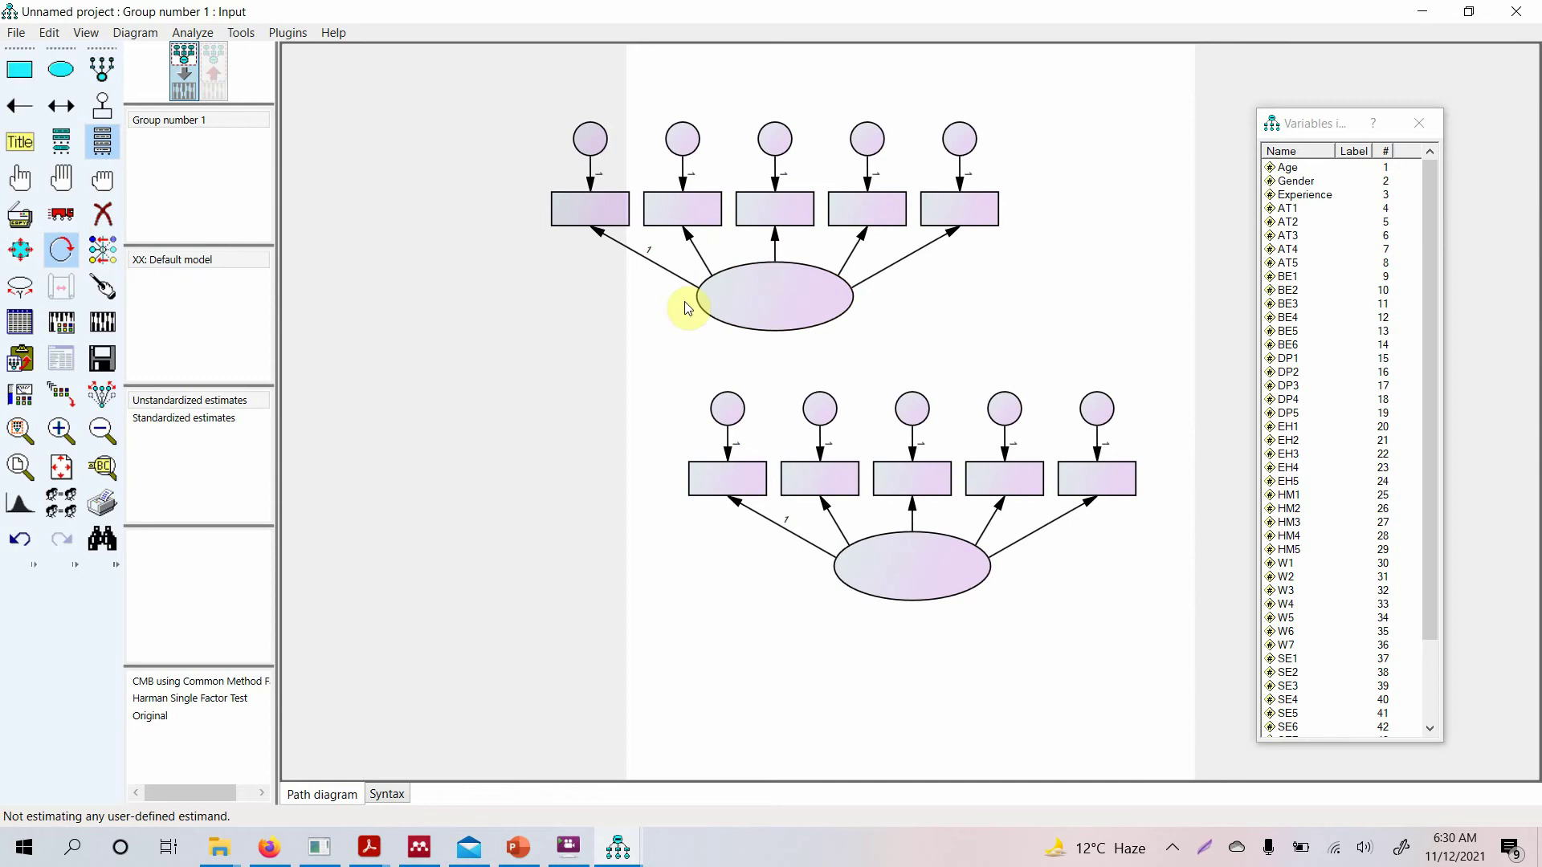
pyautogui.click(771, 295)
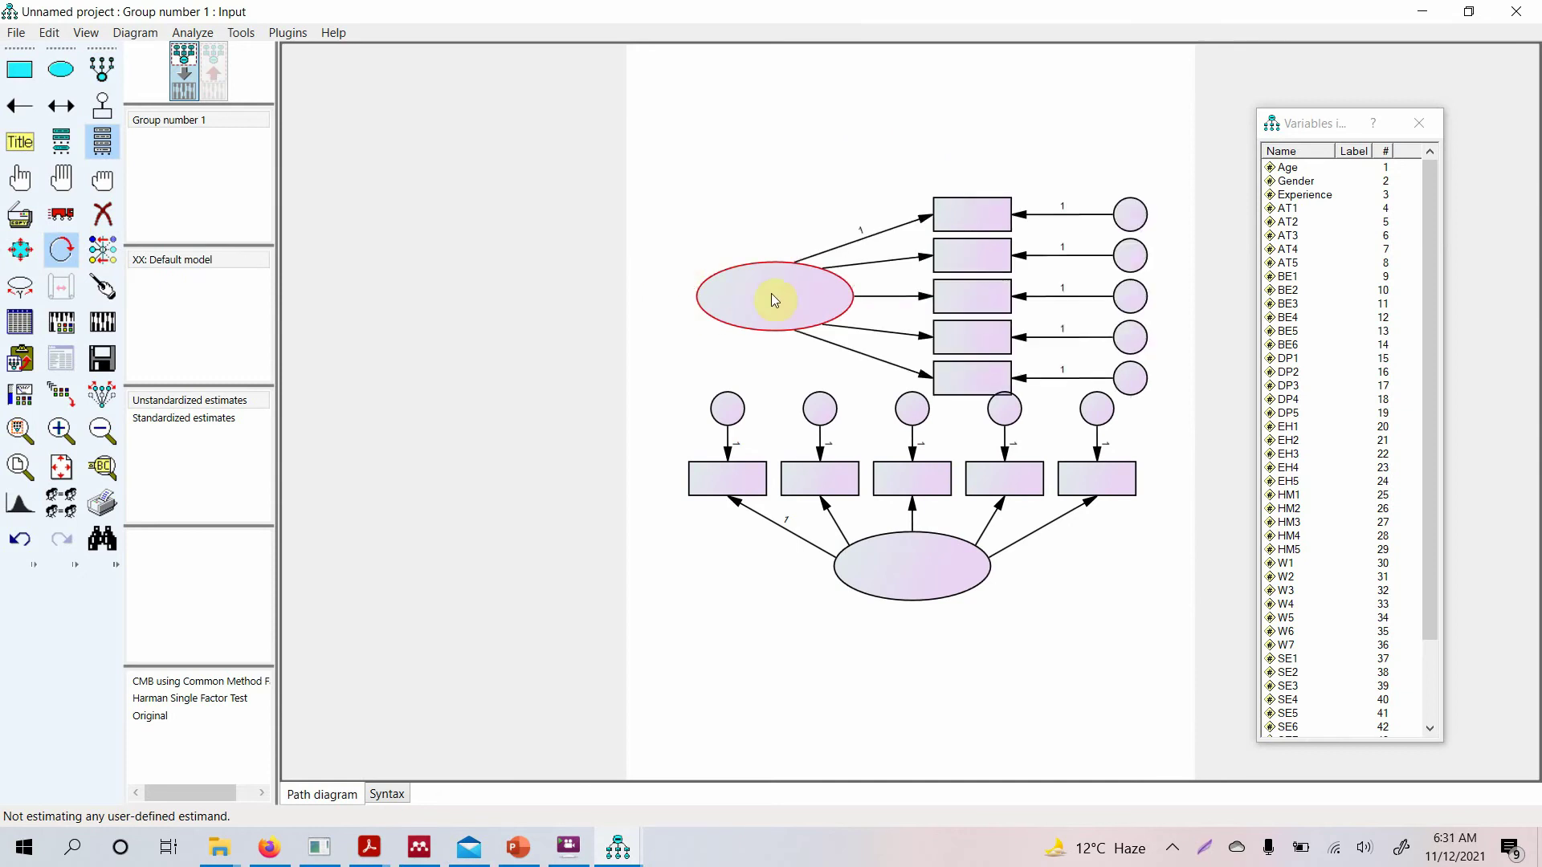
pyautogui.click(772, 295)
pyautogui.click(772, 295)
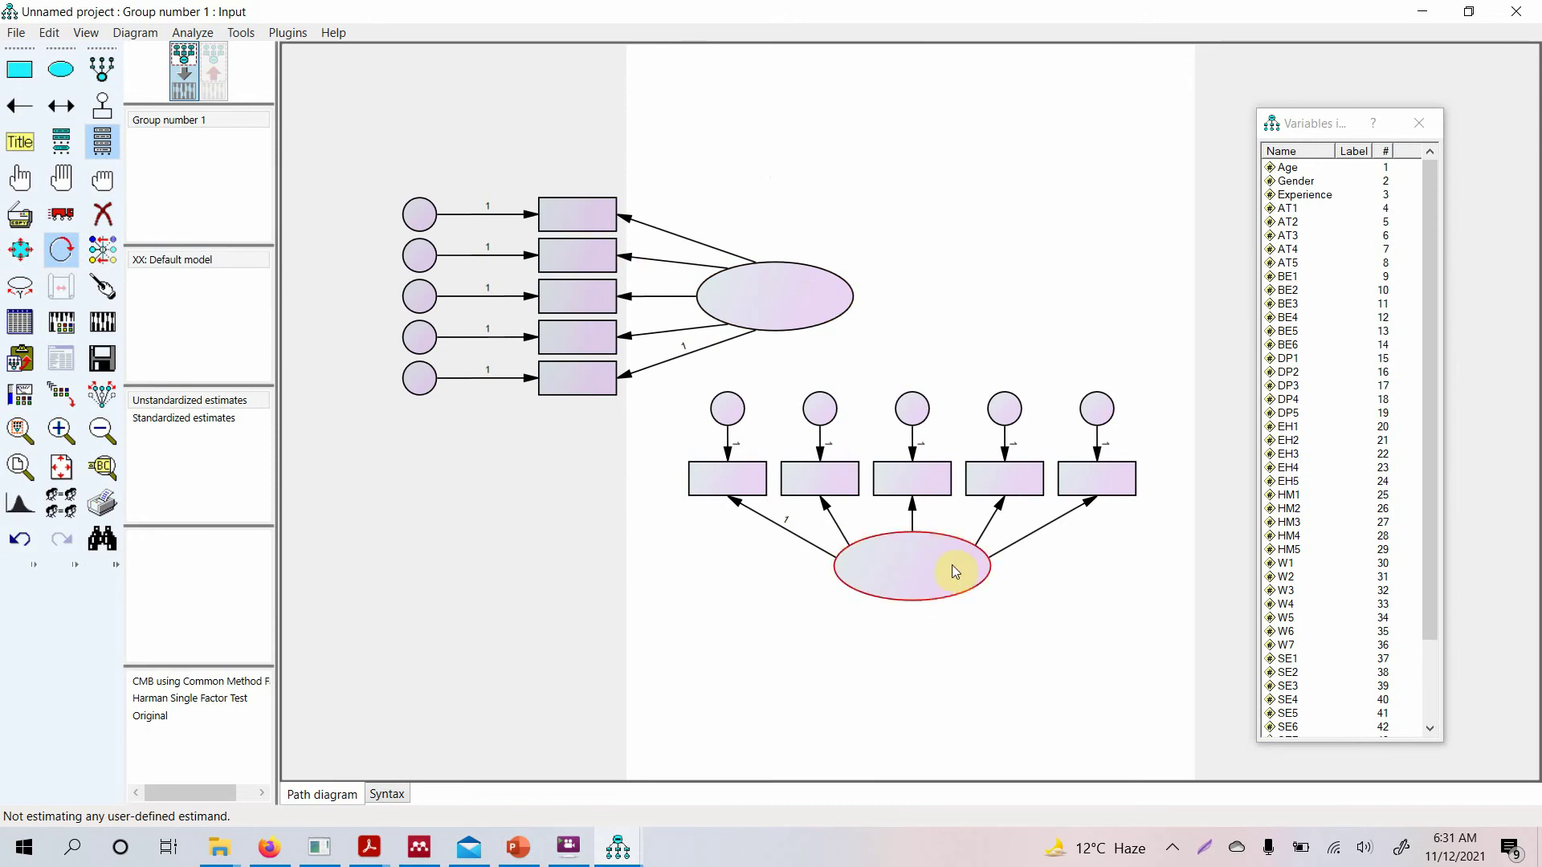
pyautogui.click(923, 562)
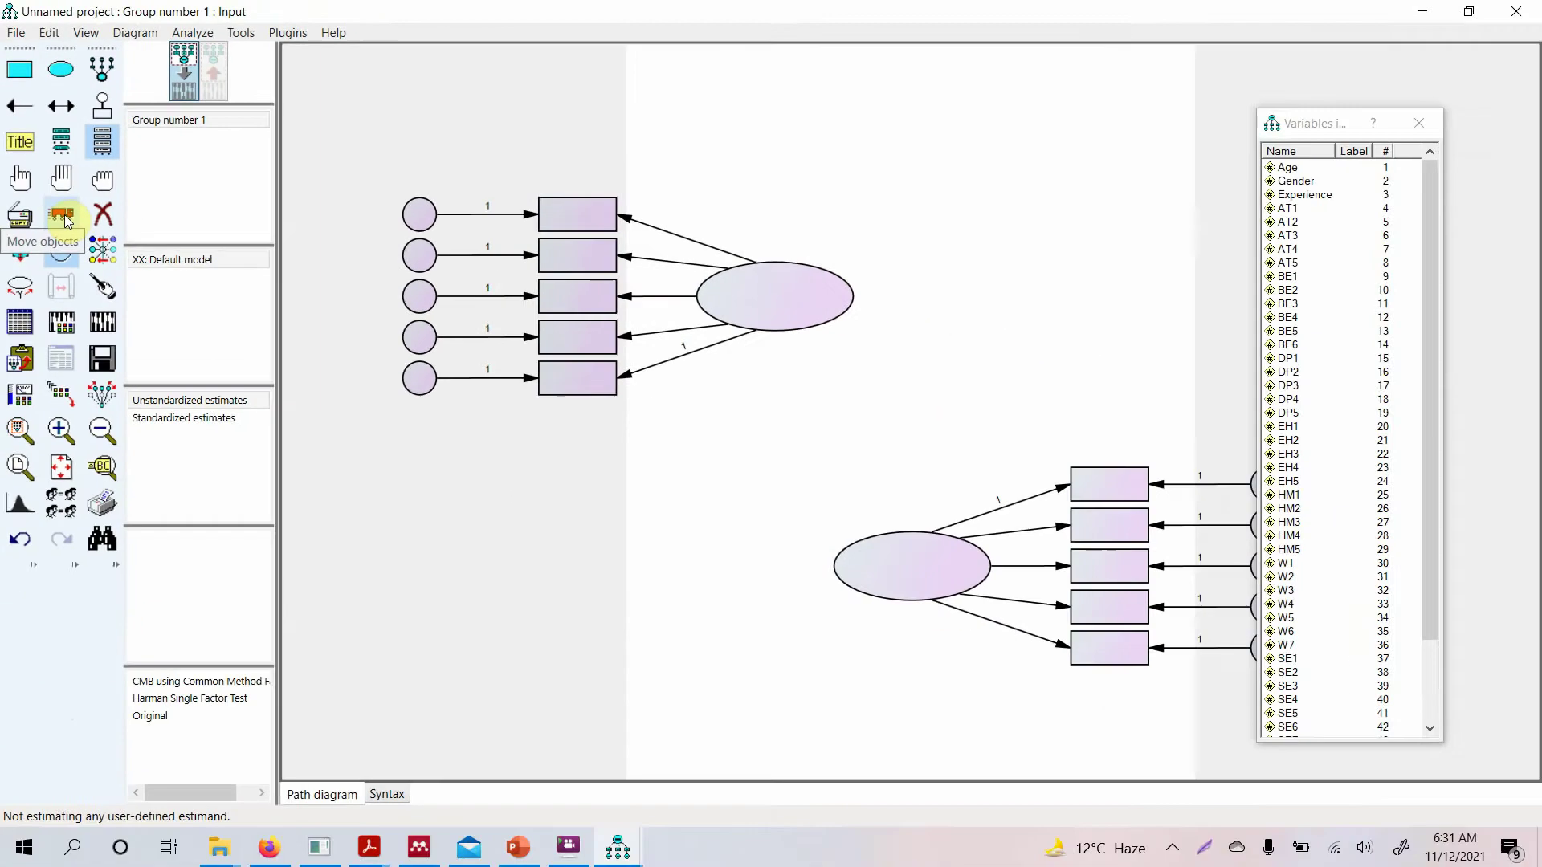
# With Preserve symmetries on, move the second factor and its indicators up beside the first.
pyautogui.click(157, 539)
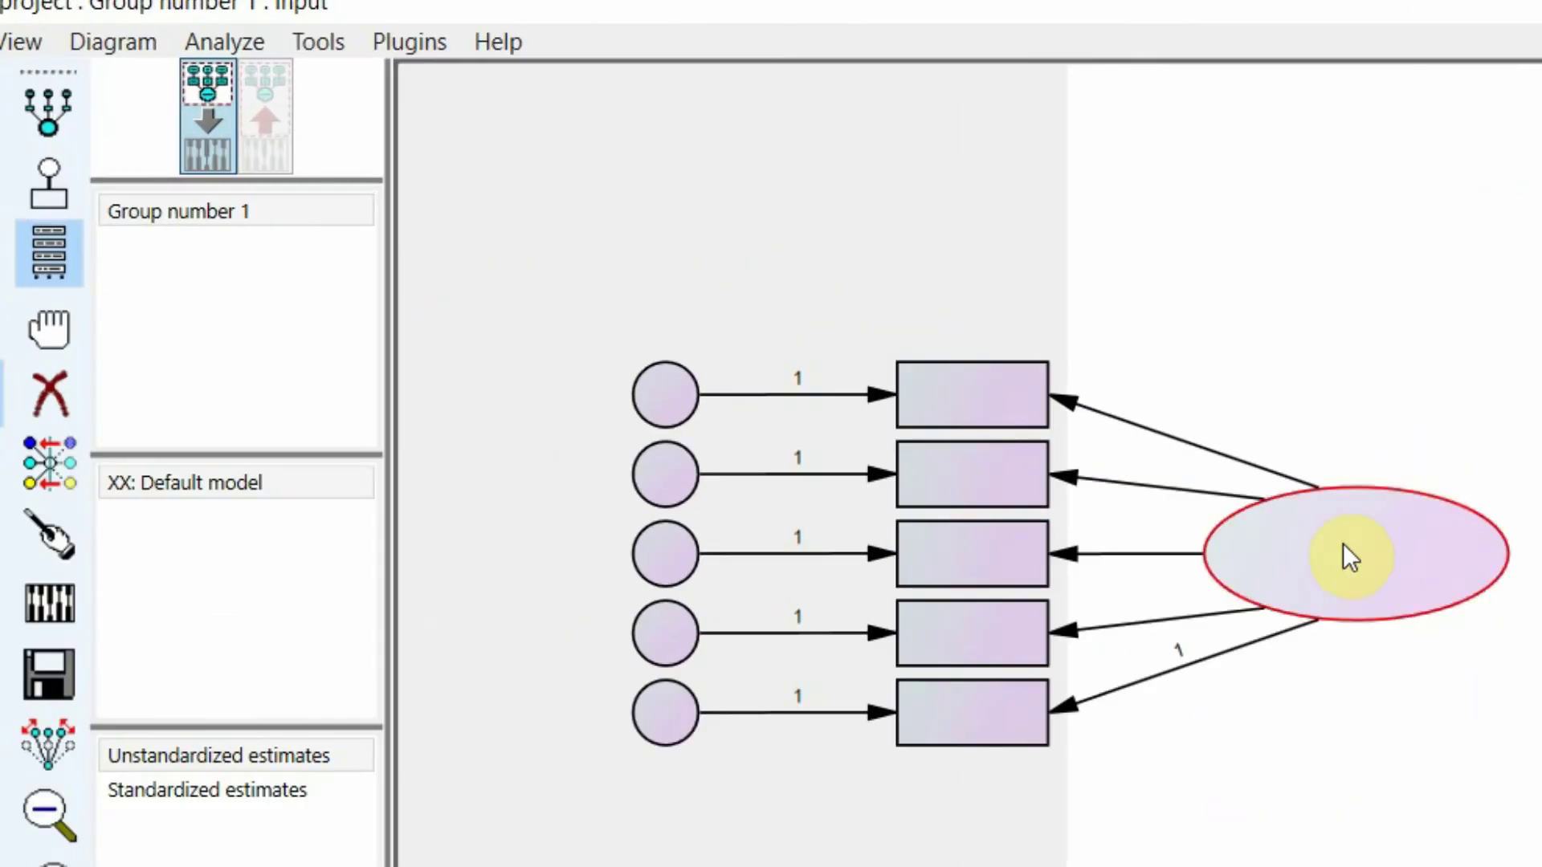
pyautogui.moveTo(1094, 435); pyautogui.dragTo(1133, 348)
pyautogui.moveTo(1337, 552)
pyautogui.mouseDown()
pyautogui.moveTo(1284, 551)
pyautogui.moveTo(1316, 548)
pyautogui.mouseUp()
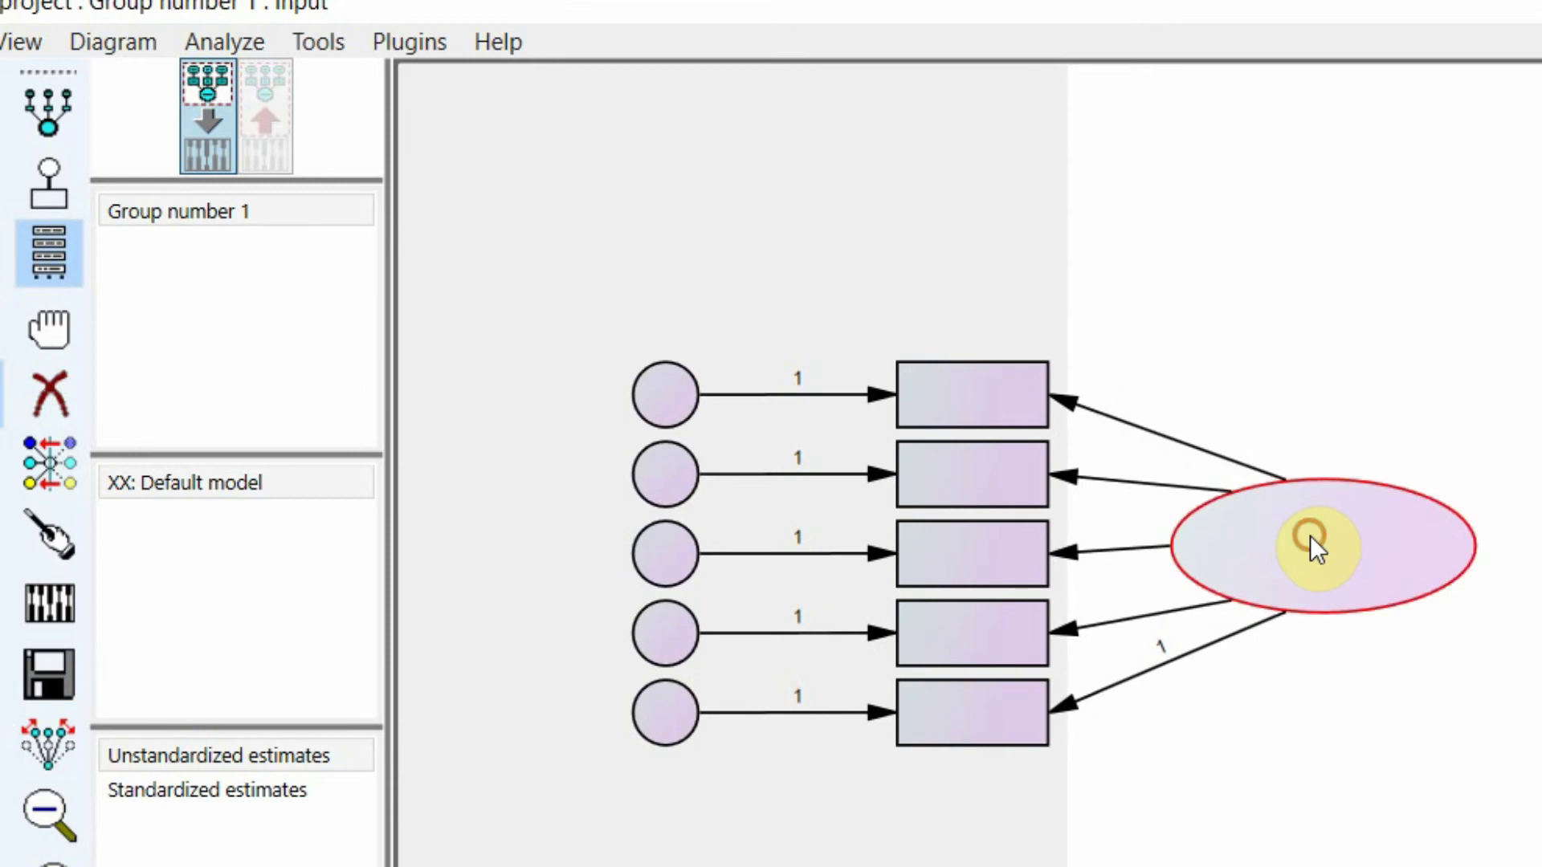
pyautogui.click(28, 746)
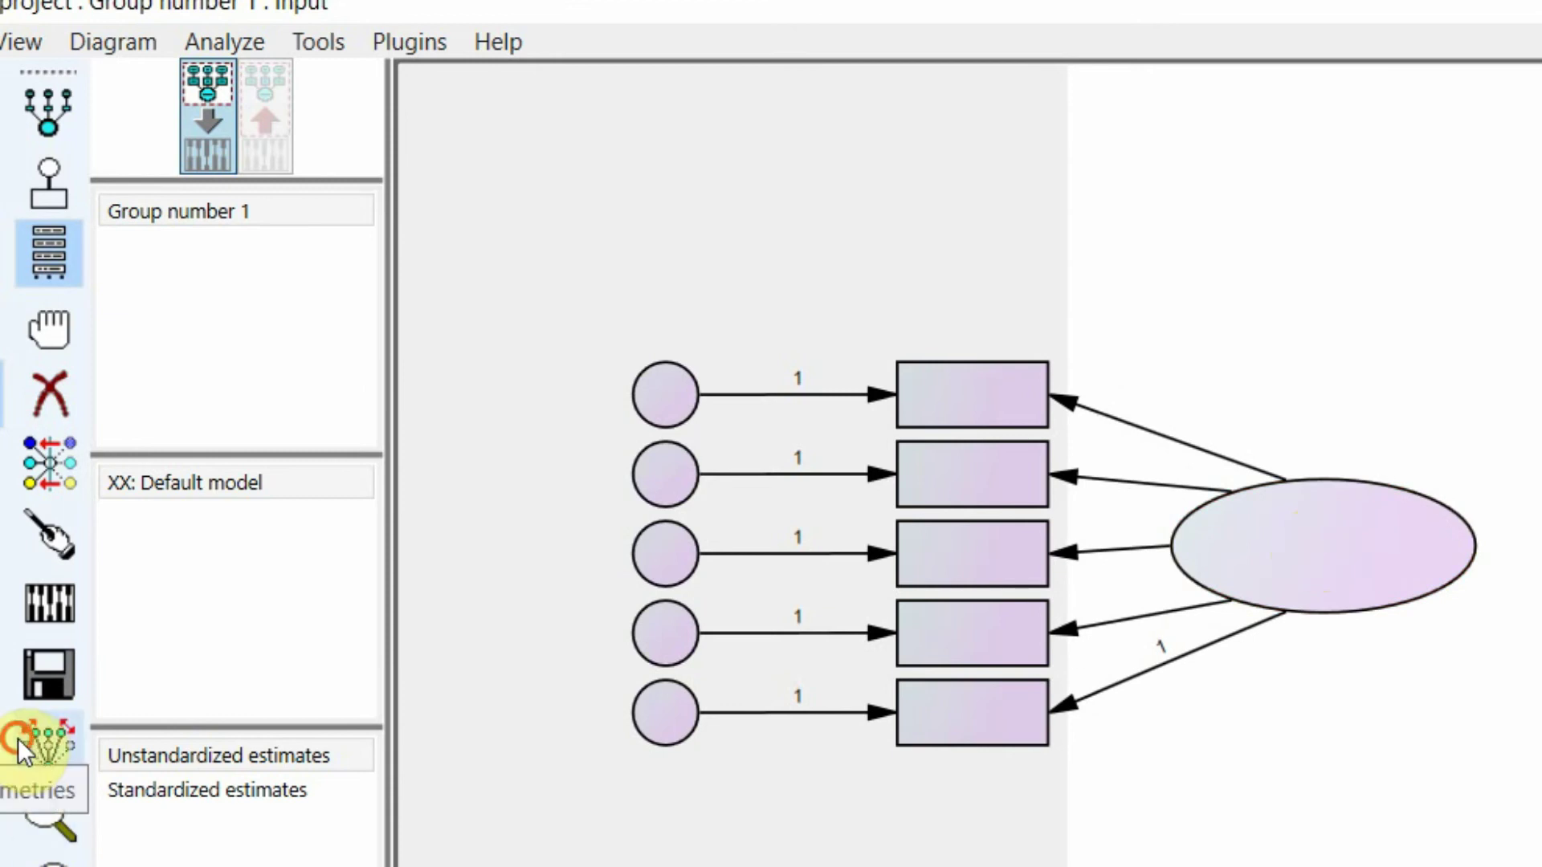
pyautogui.click(1335, 535)
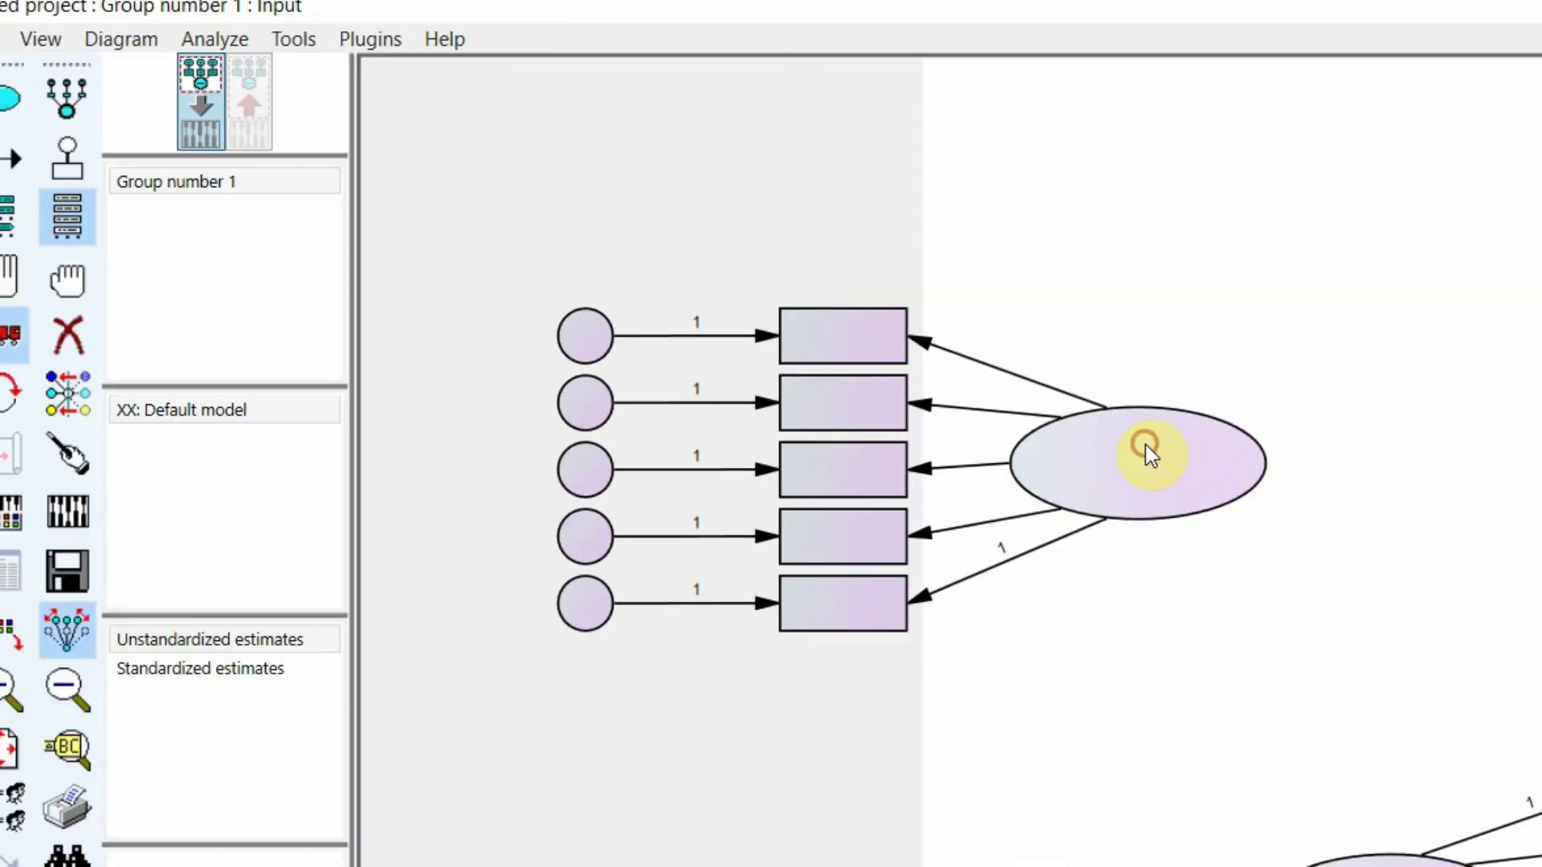
pyautogui.moveTo(1148, 454); pyautogui.dragTo(1264, 397)
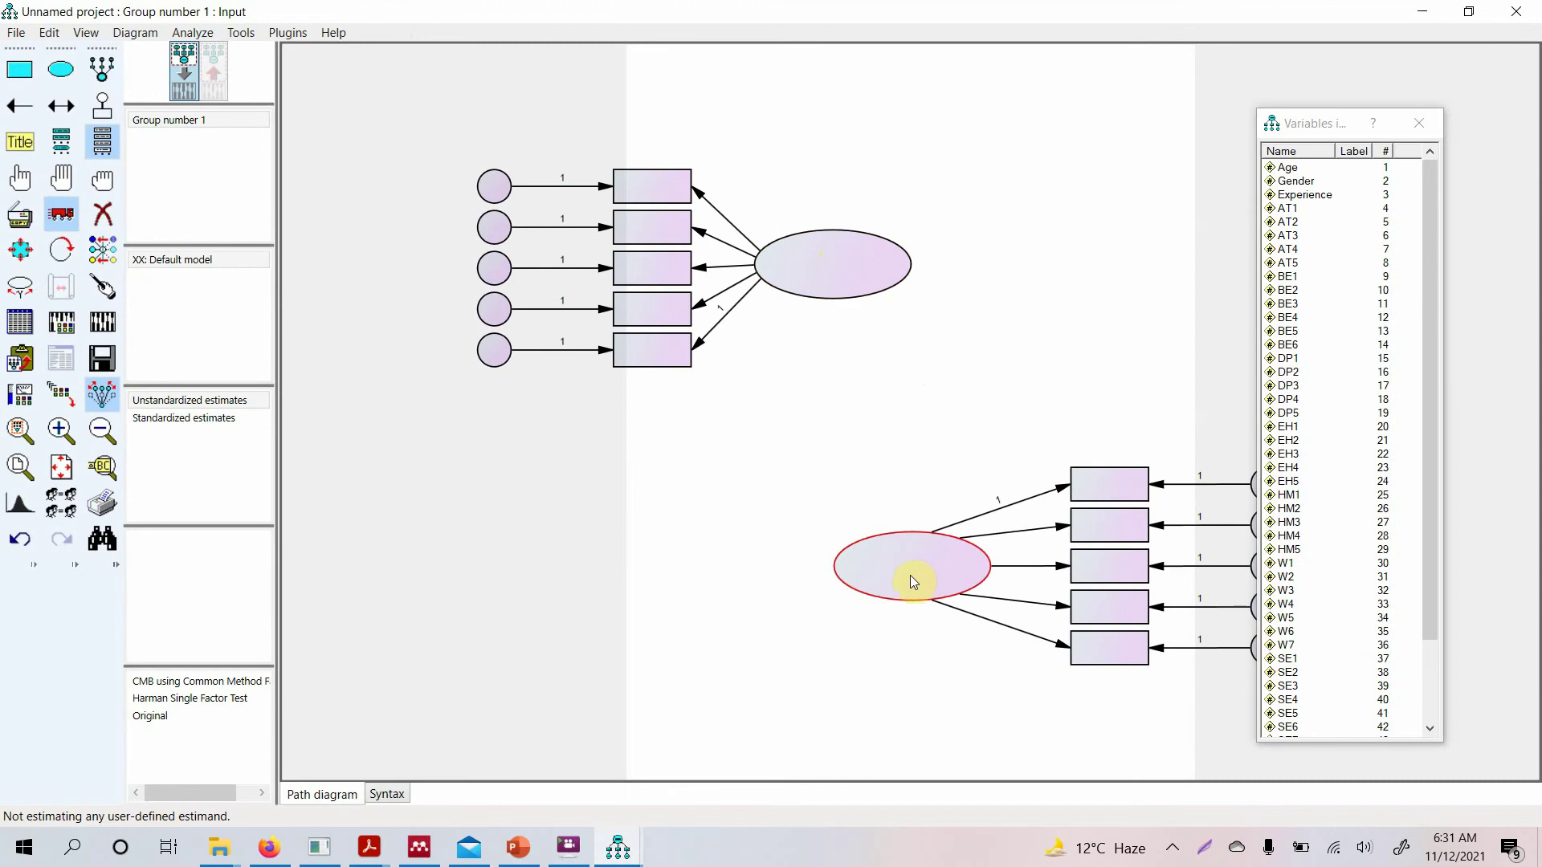
pyautogui.moveTo(904, 567); pyautogui.dragTo(1053, 262)
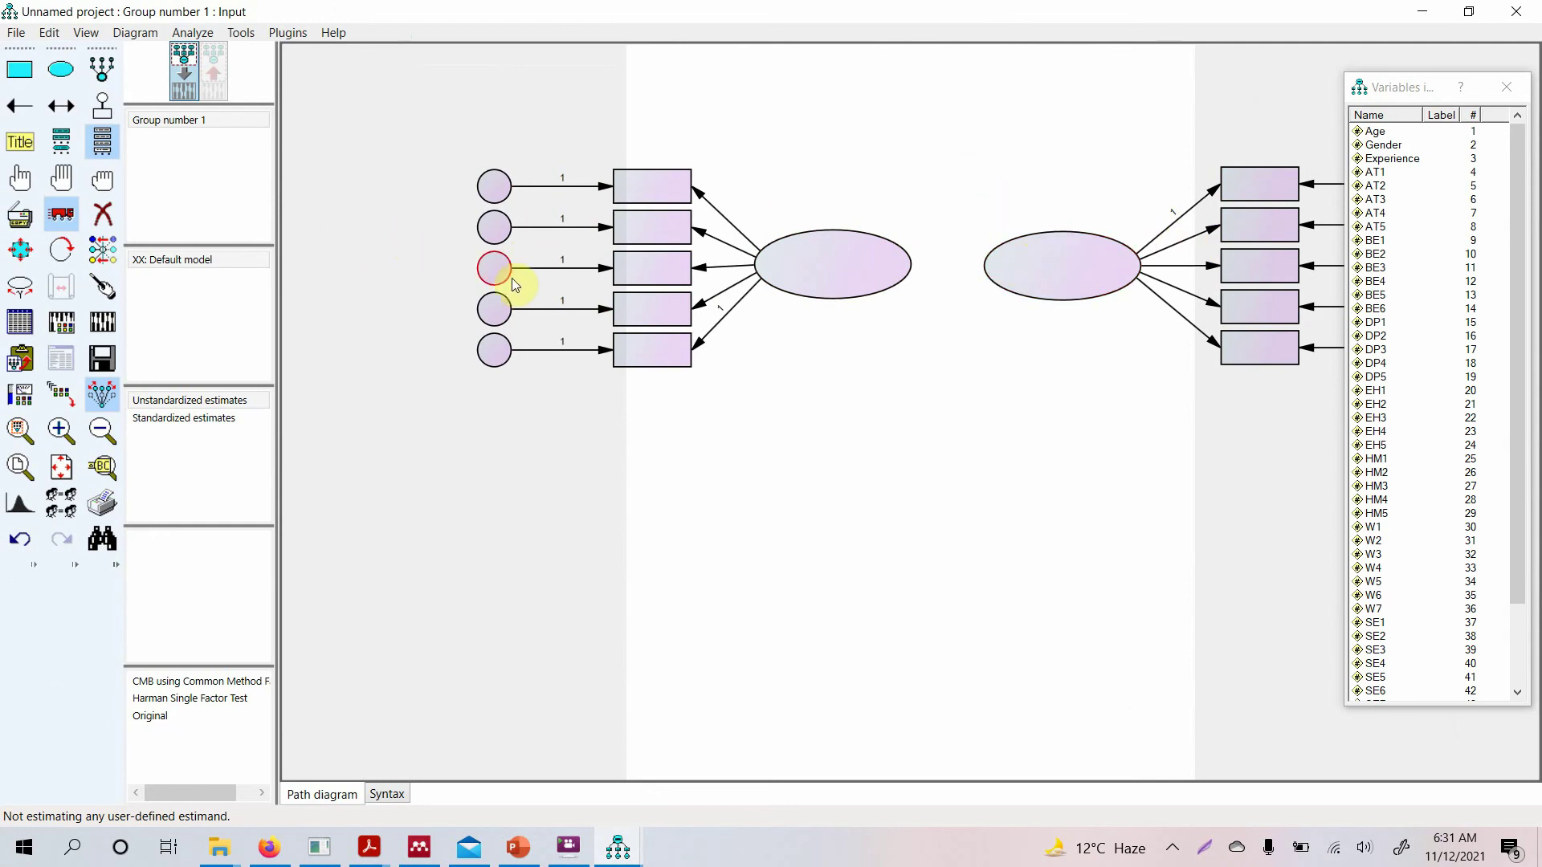
# Drag AT1 and AT2 from the variable list onto the left indicator boxes.
pyautogui.click(1378, 175)
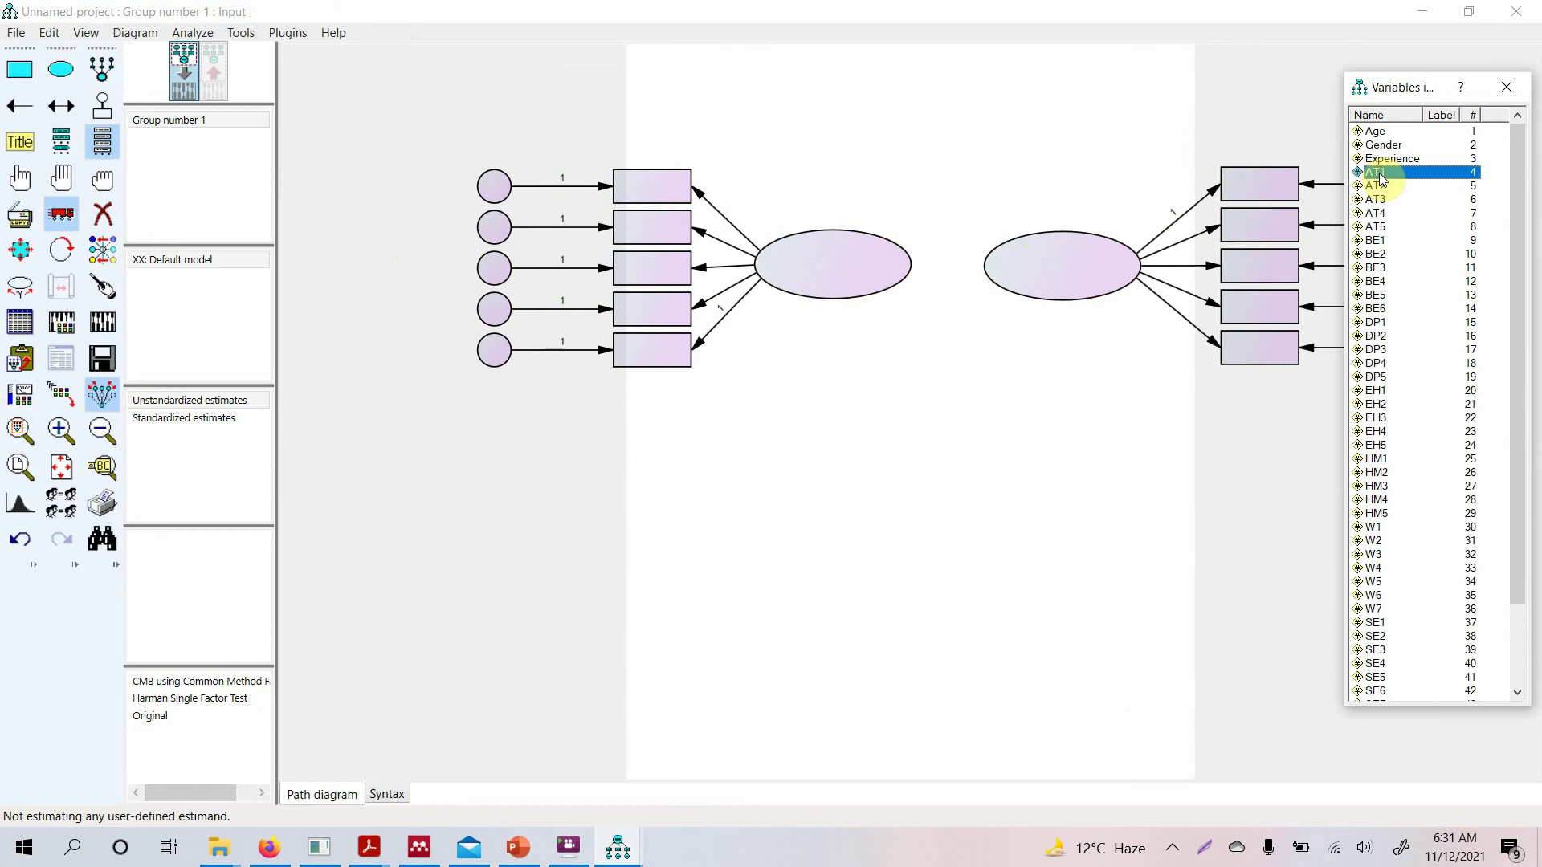
pyautogui.moveTo(1378, 178); pyautogui.dragTo(665, 188)
pyautogui.click(1375, 187)
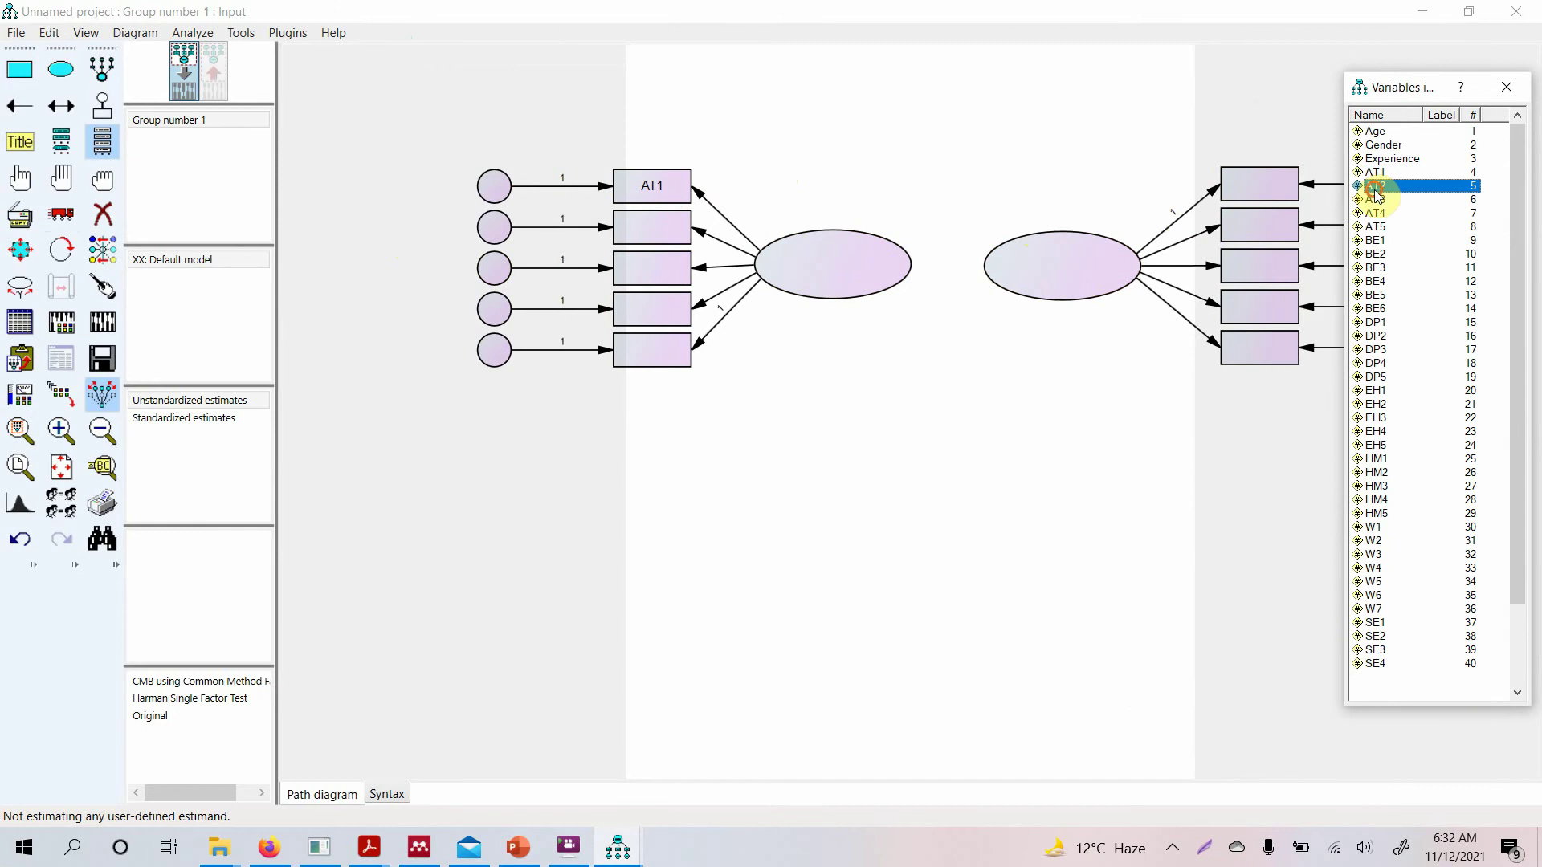
pyautogui.moveTo(1375, 192); pyautogui.dragTo(655, 234)
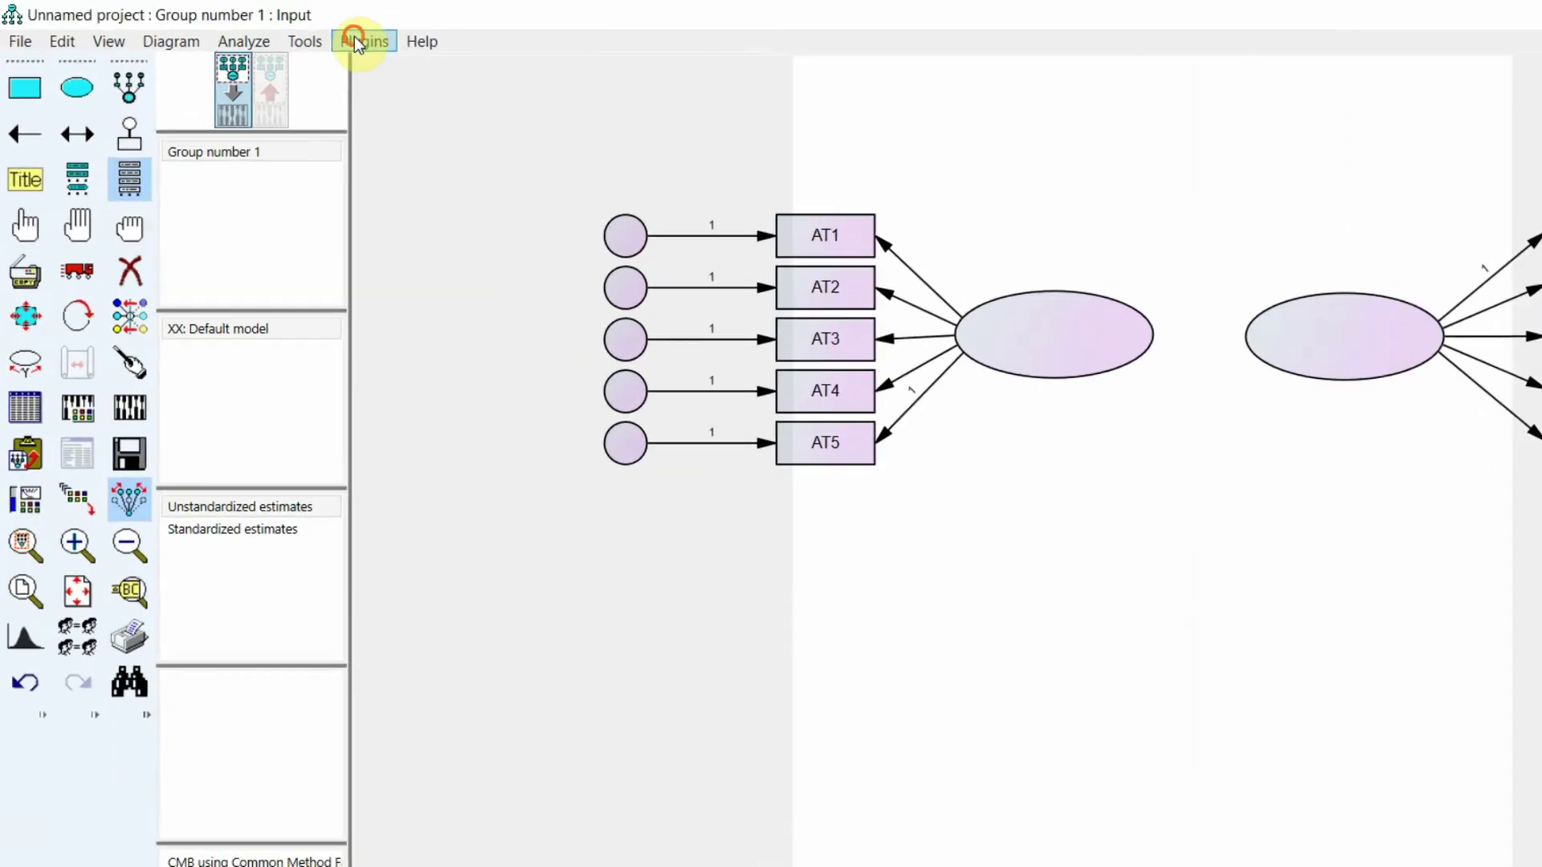
# Run the Name Unobserved Variables plugin to label errors e1–e10 and factors F1, F2.
pyautogui.click(287, 32)
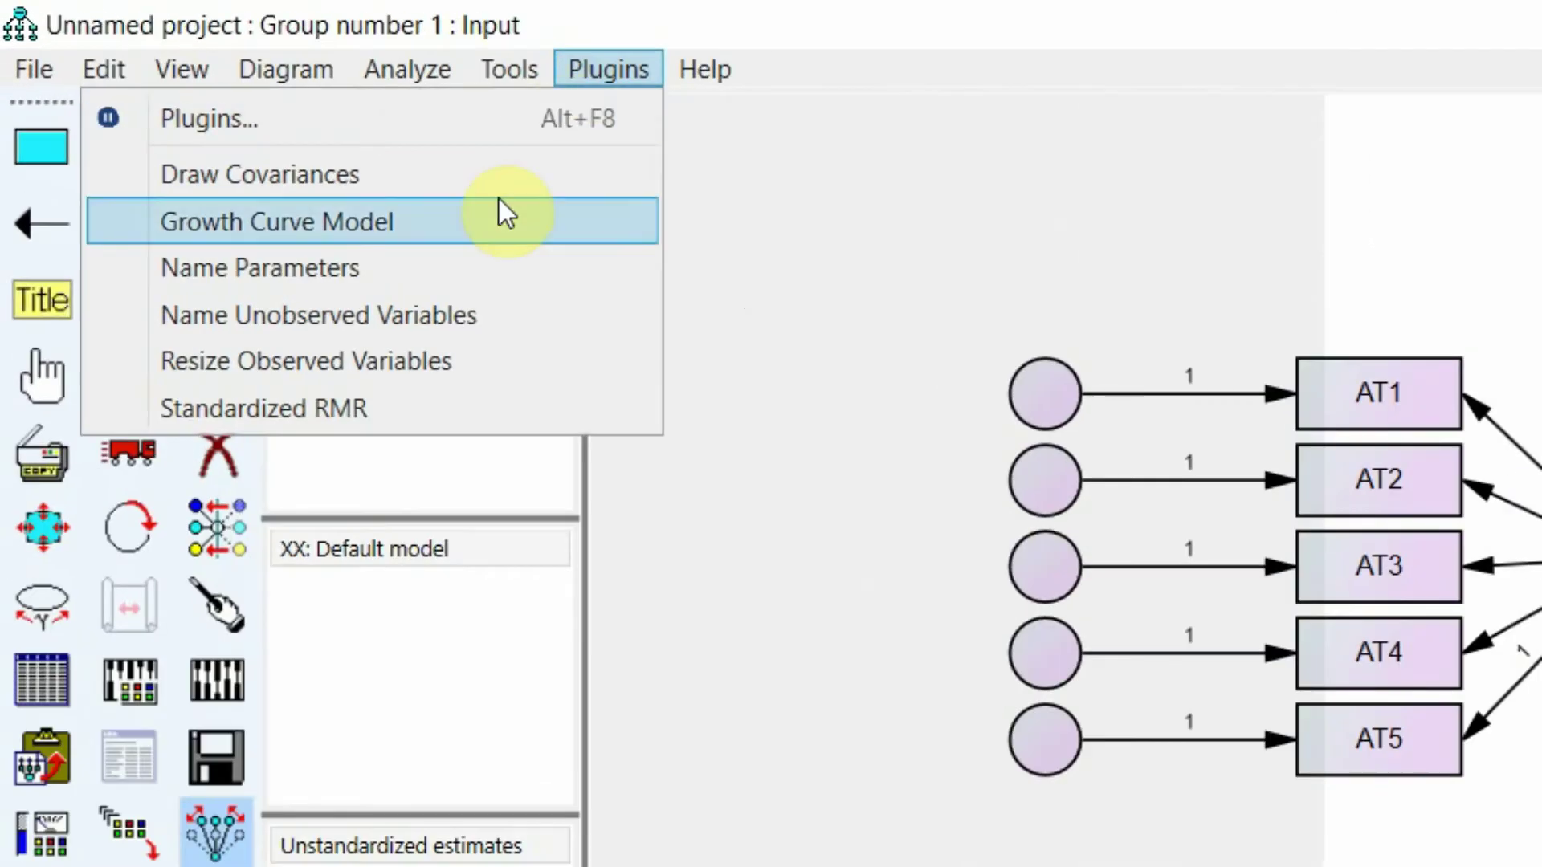
pyautogui.click(441, 315)
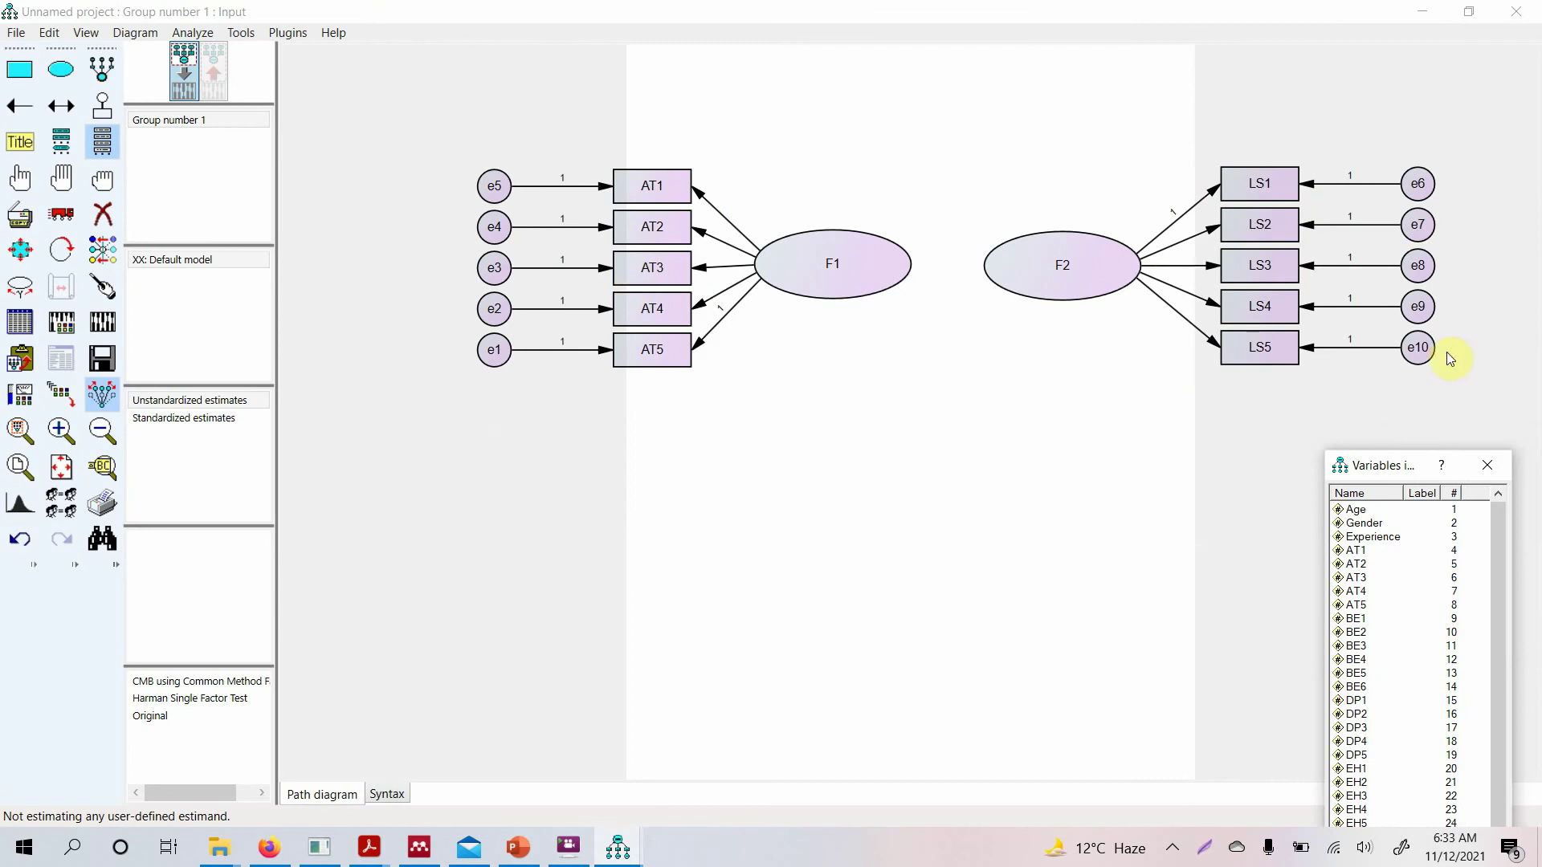
# Rename latent F1 to AL and latent F2 to LS in Object Properties.
pyautogui.doubleClick(830, 263)
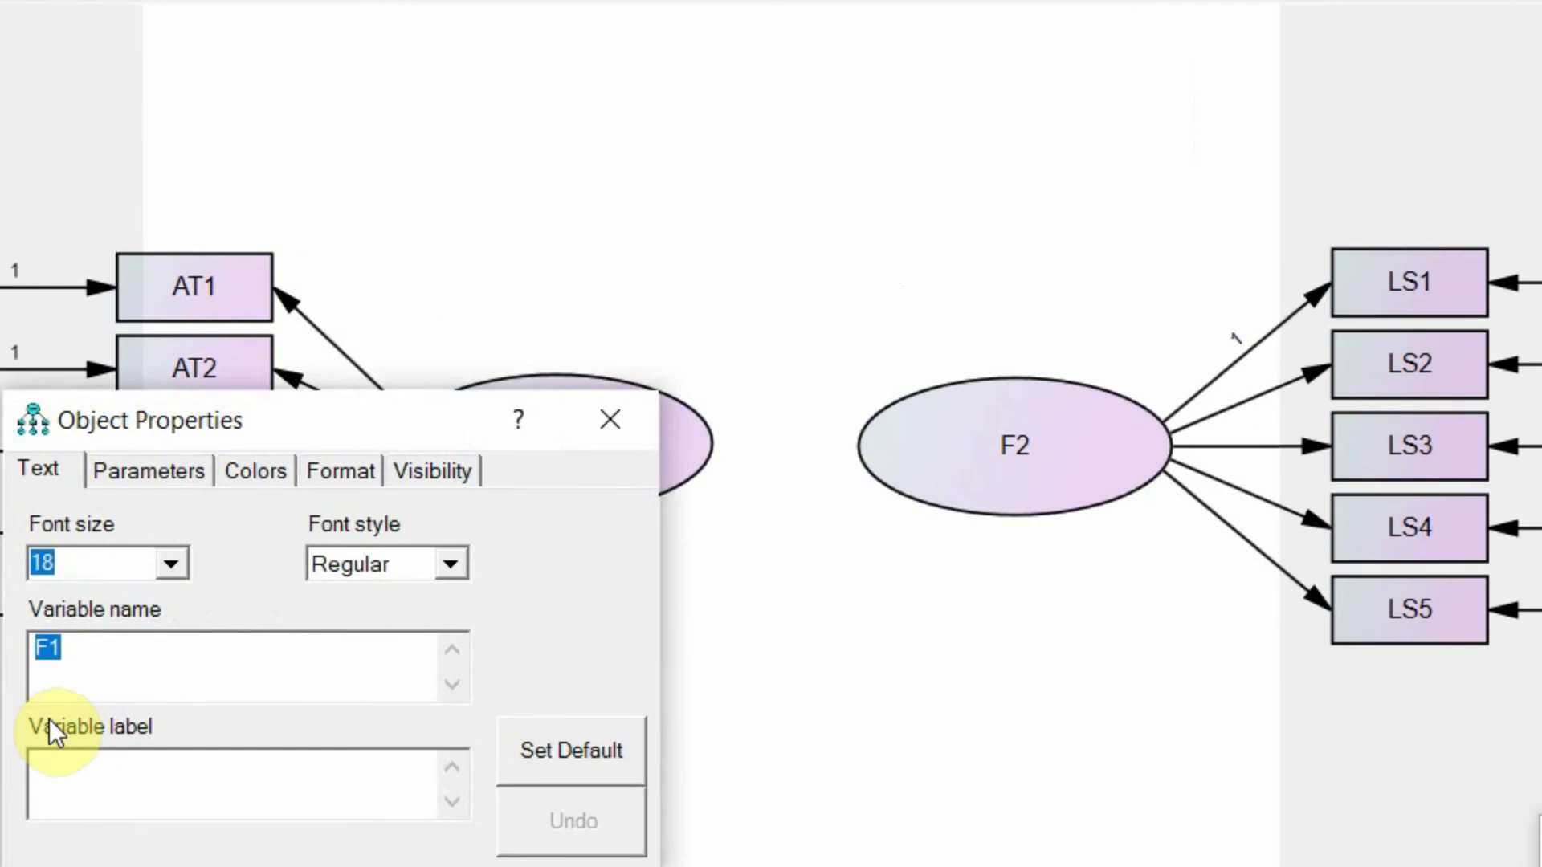
pyautogui.write('AL')
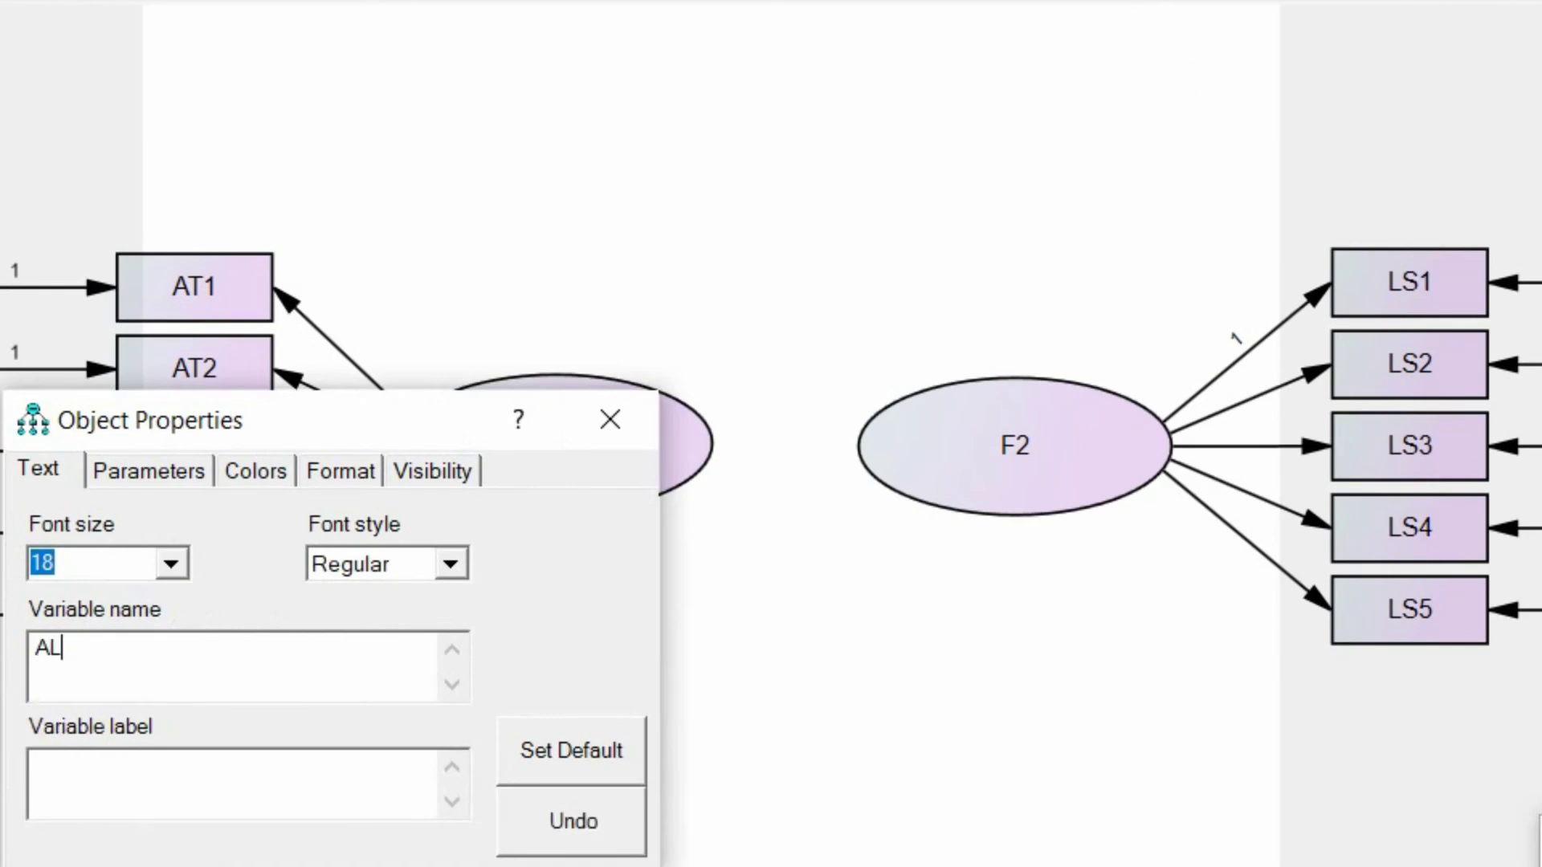
pyautogui.click(634, 441)
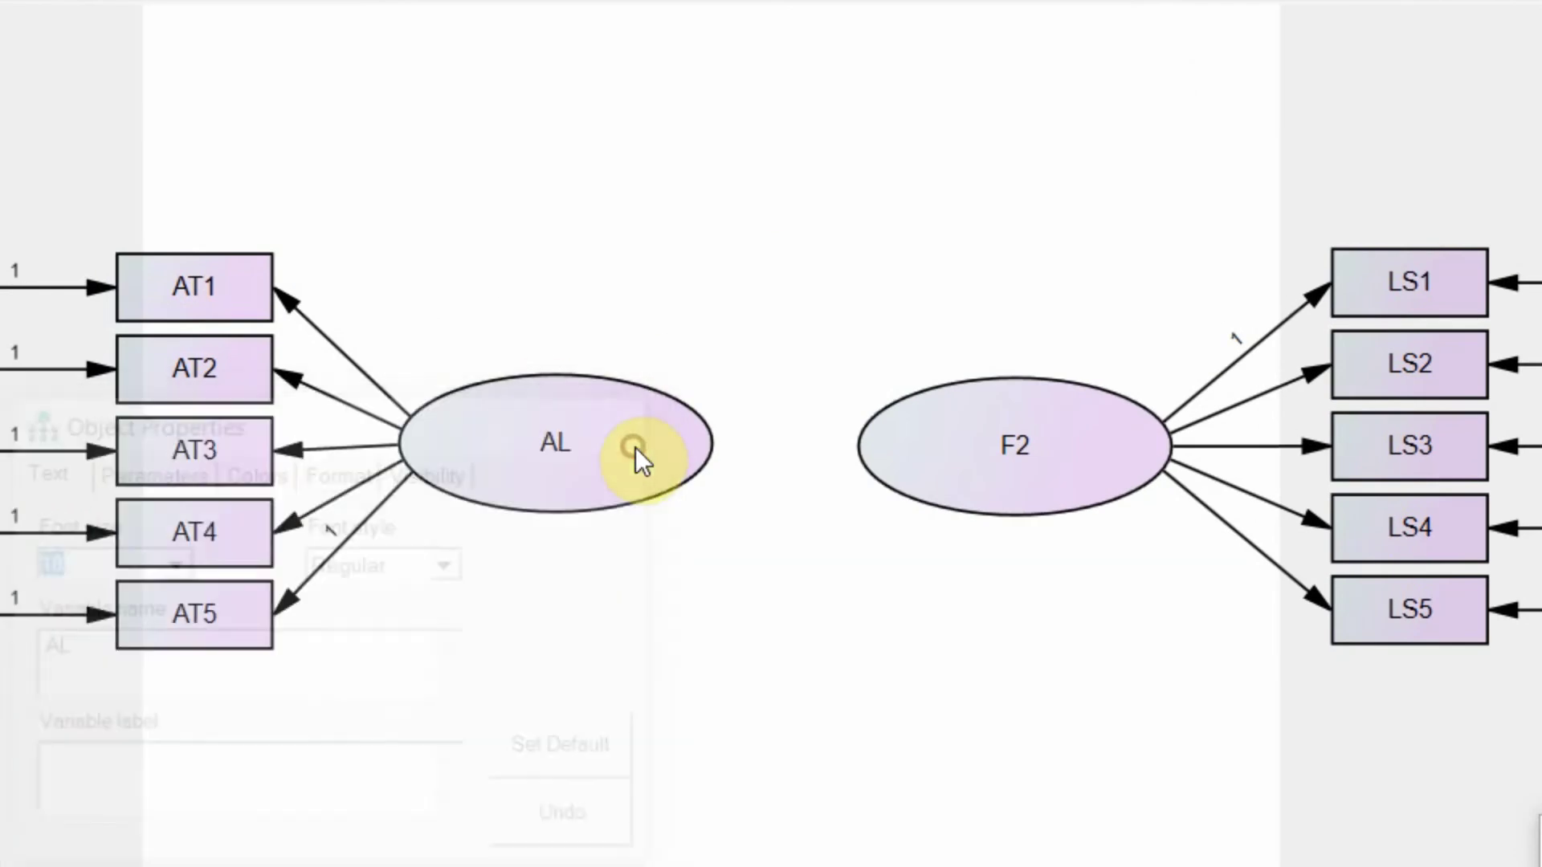
pyautogui.doubleClick(1047, 481)
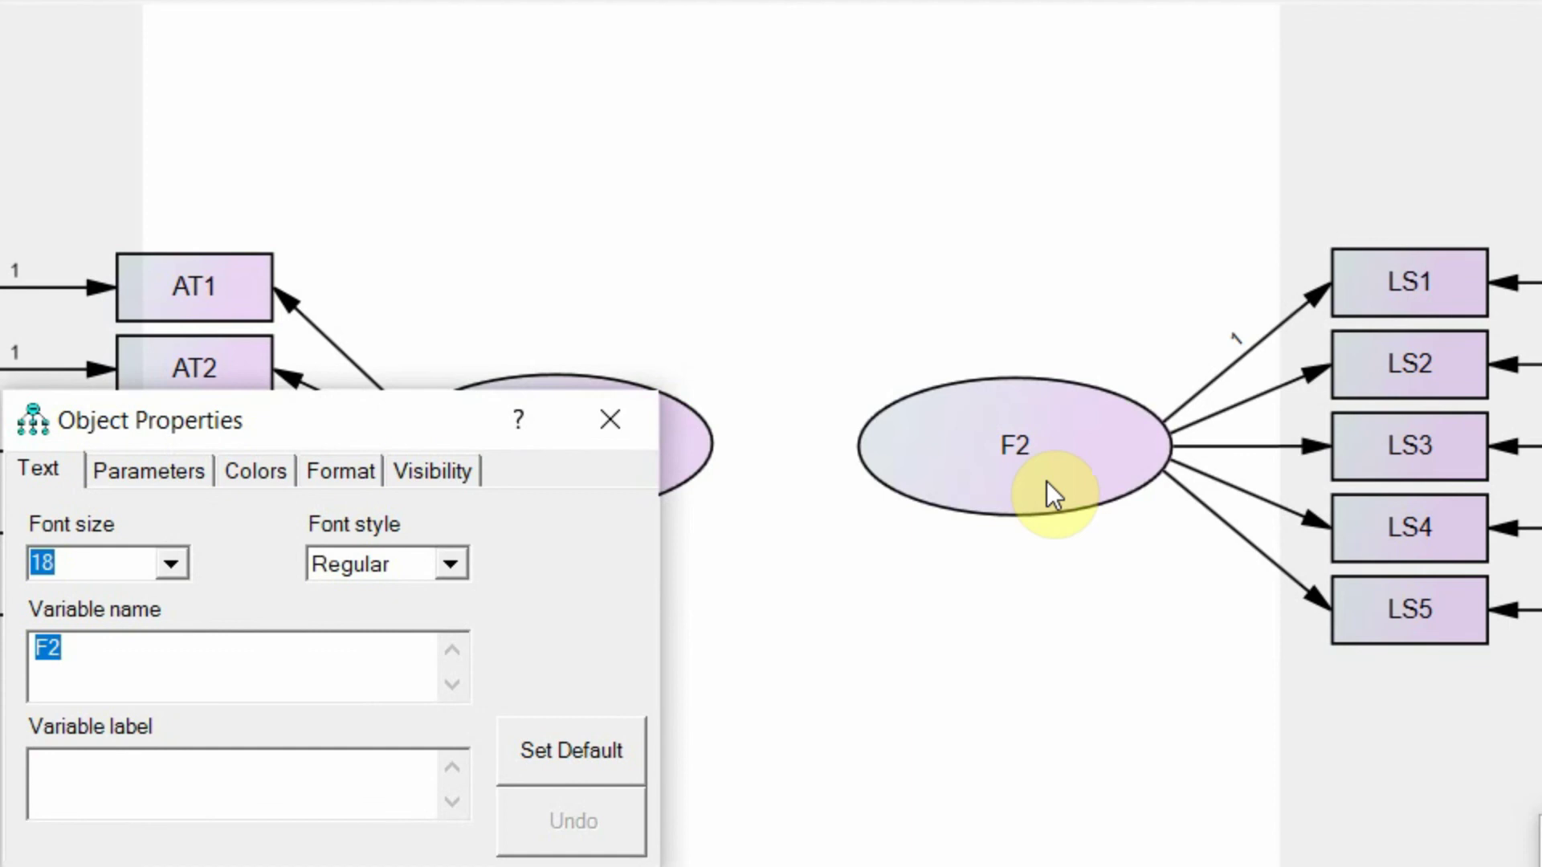
pyautogui.write('LS')
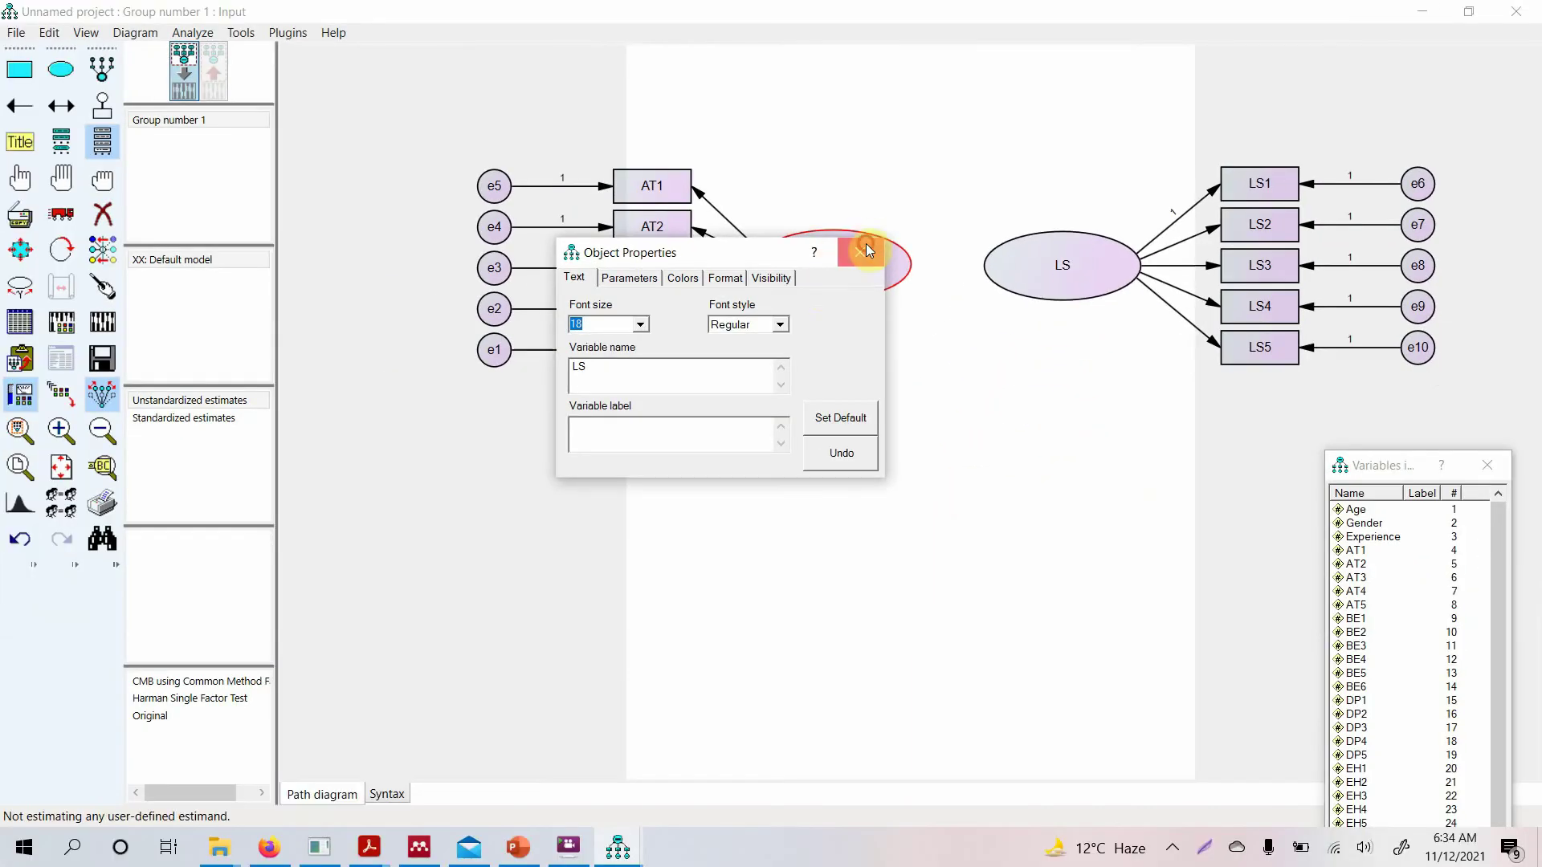
pyautogui.click(867, 251)
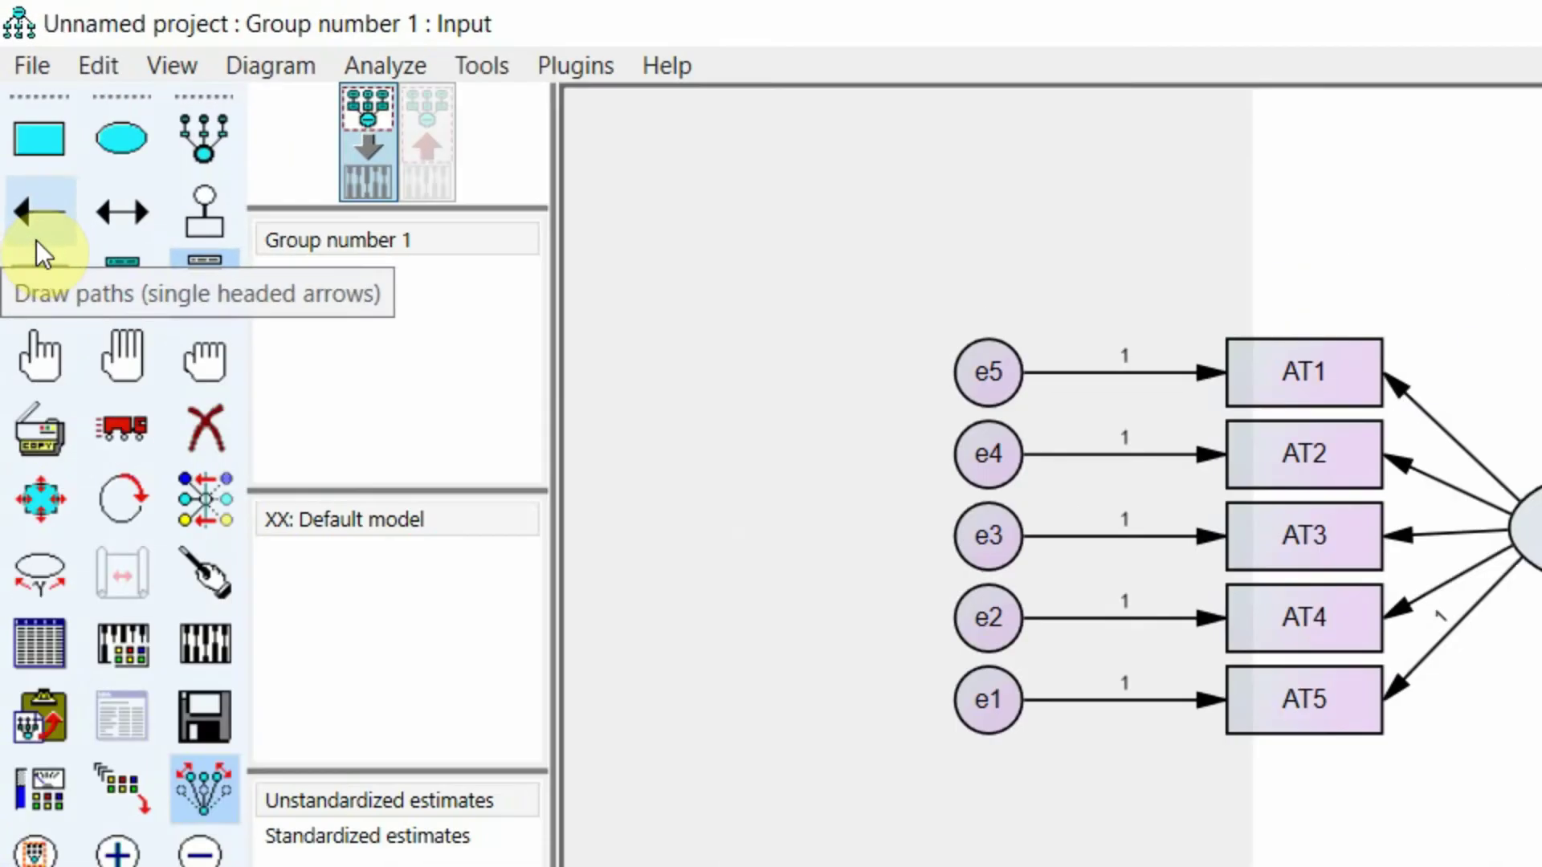
# Draw a single-headed path from AL to LS, touch up AL, and fit the diagram to the page.
pyautogui.click(36, 239)
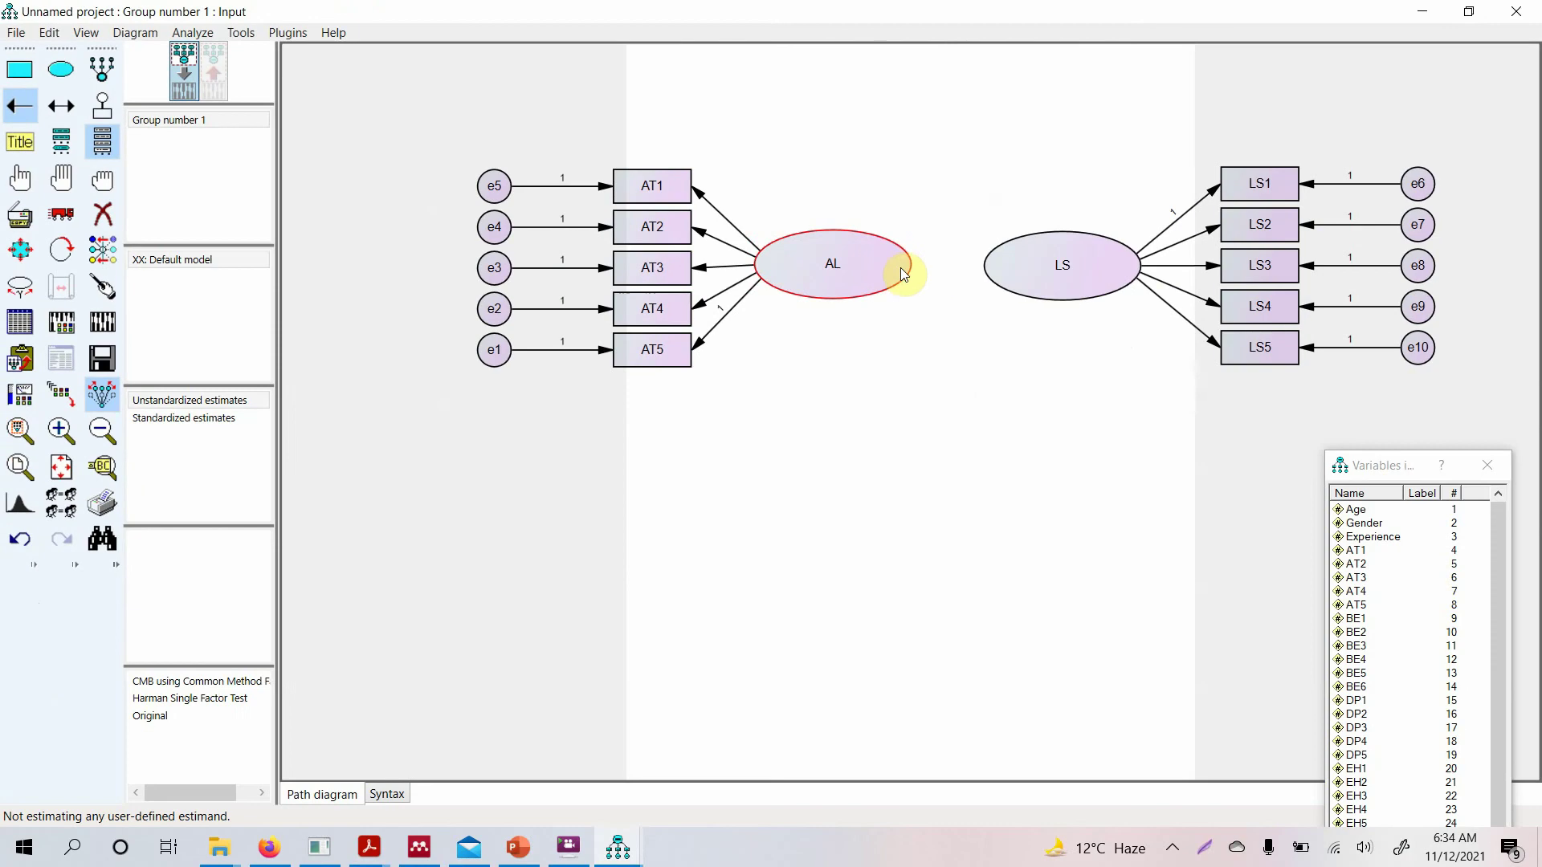
pyautogui.moveTo(899, 265); pyautogui.dragTo(999, 263)
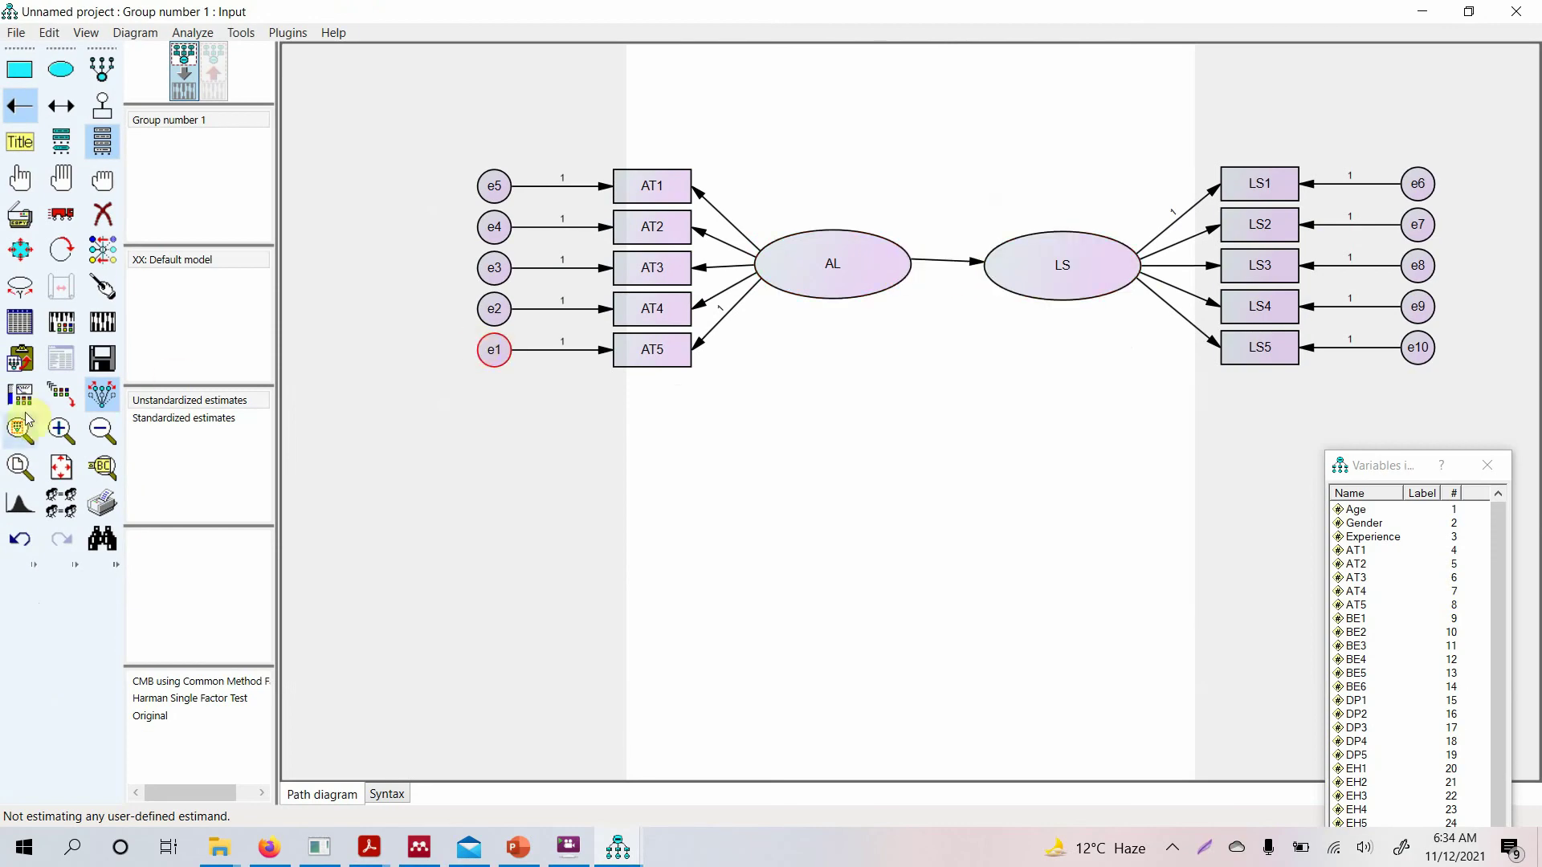
pyautogui.click(102, 285)
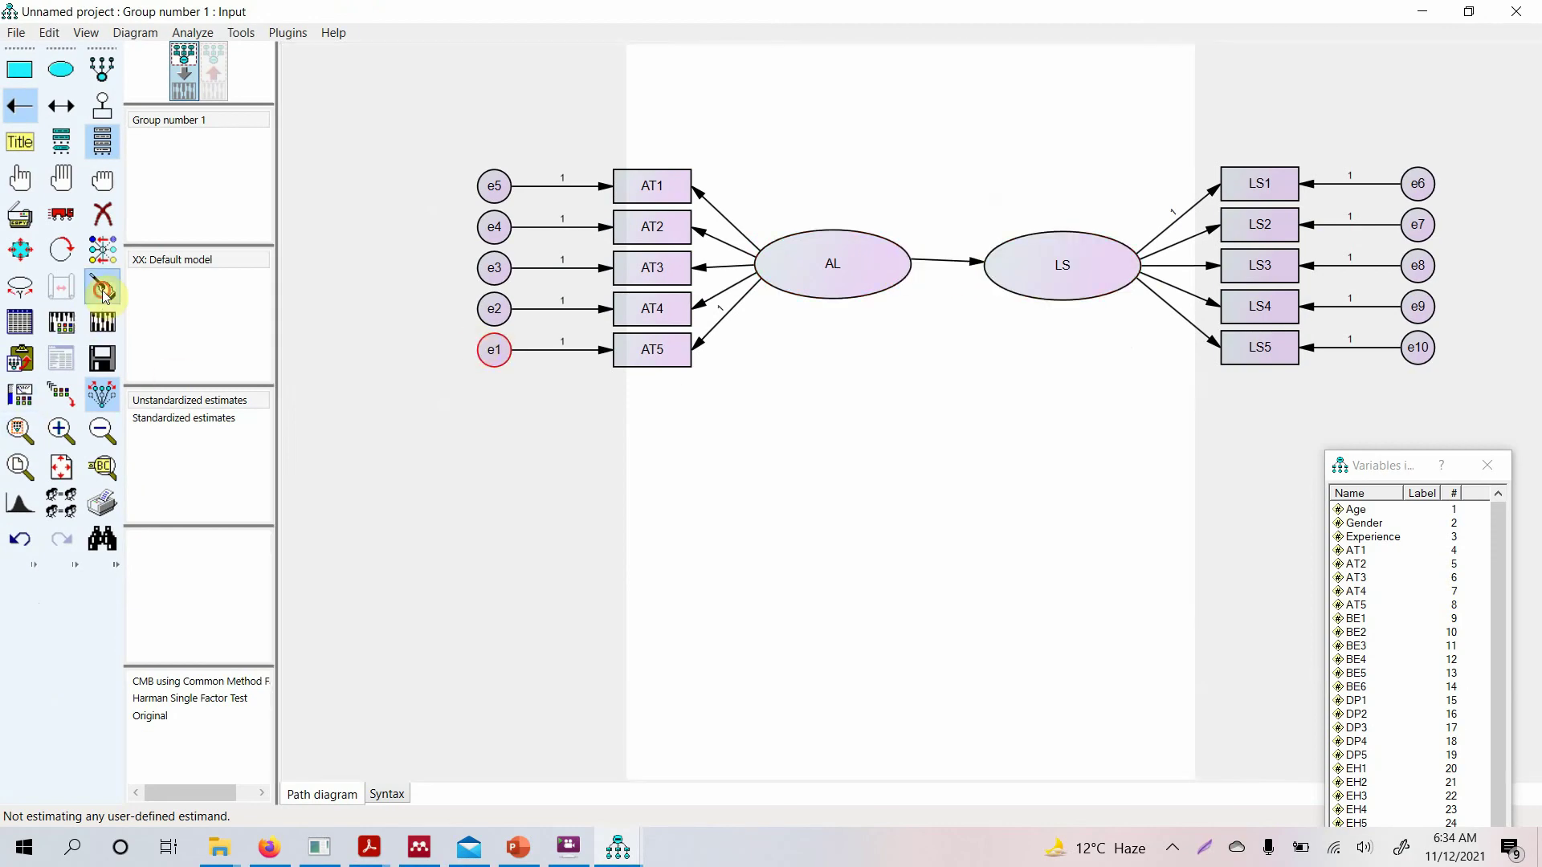
pyautogui.click(860, 254)
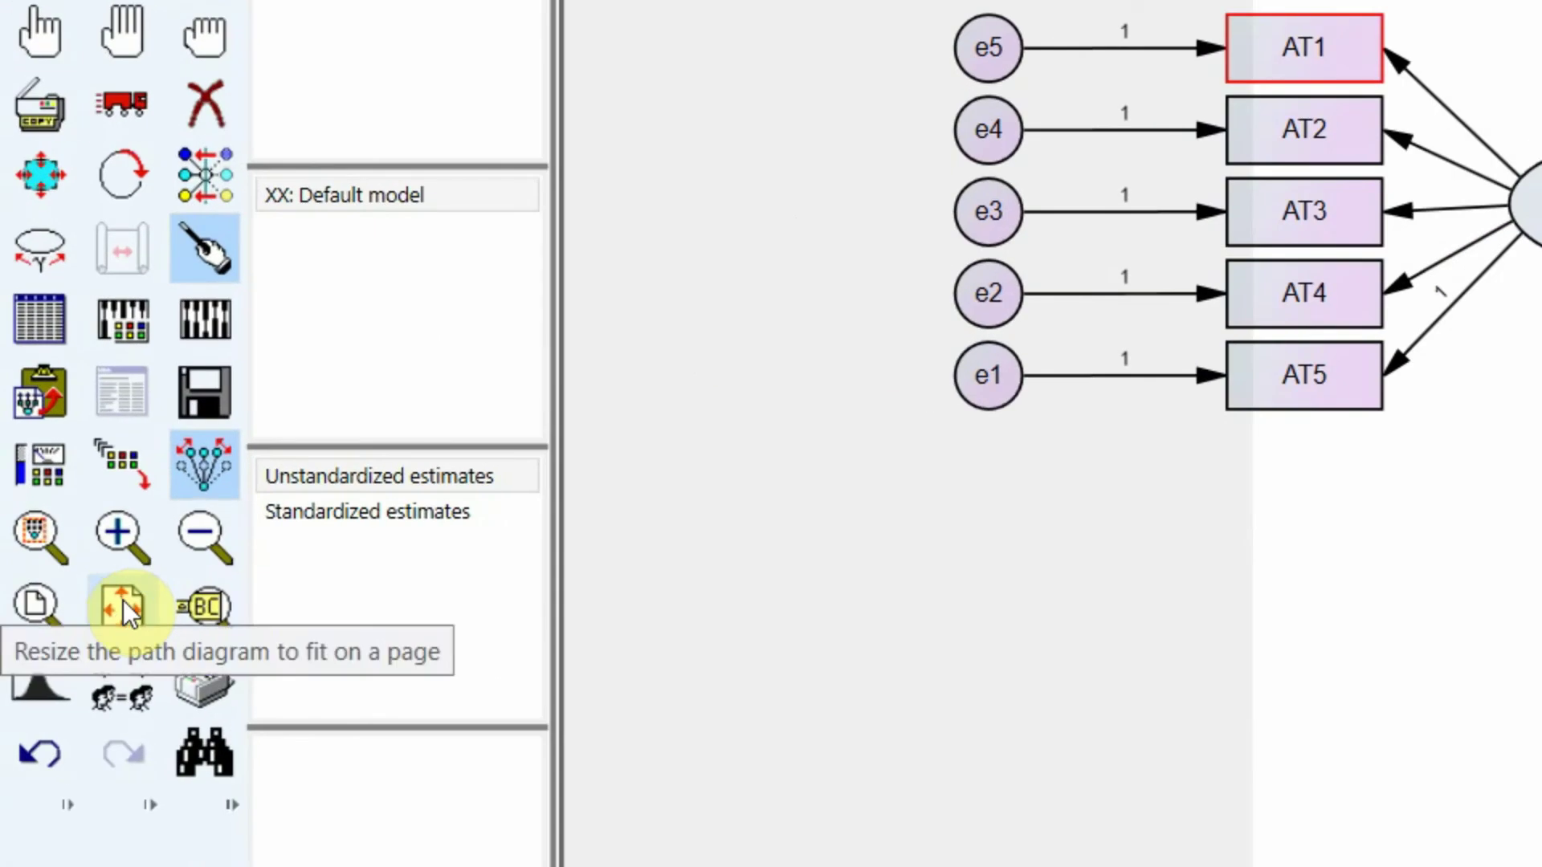
pyautogui.click(124, 608)
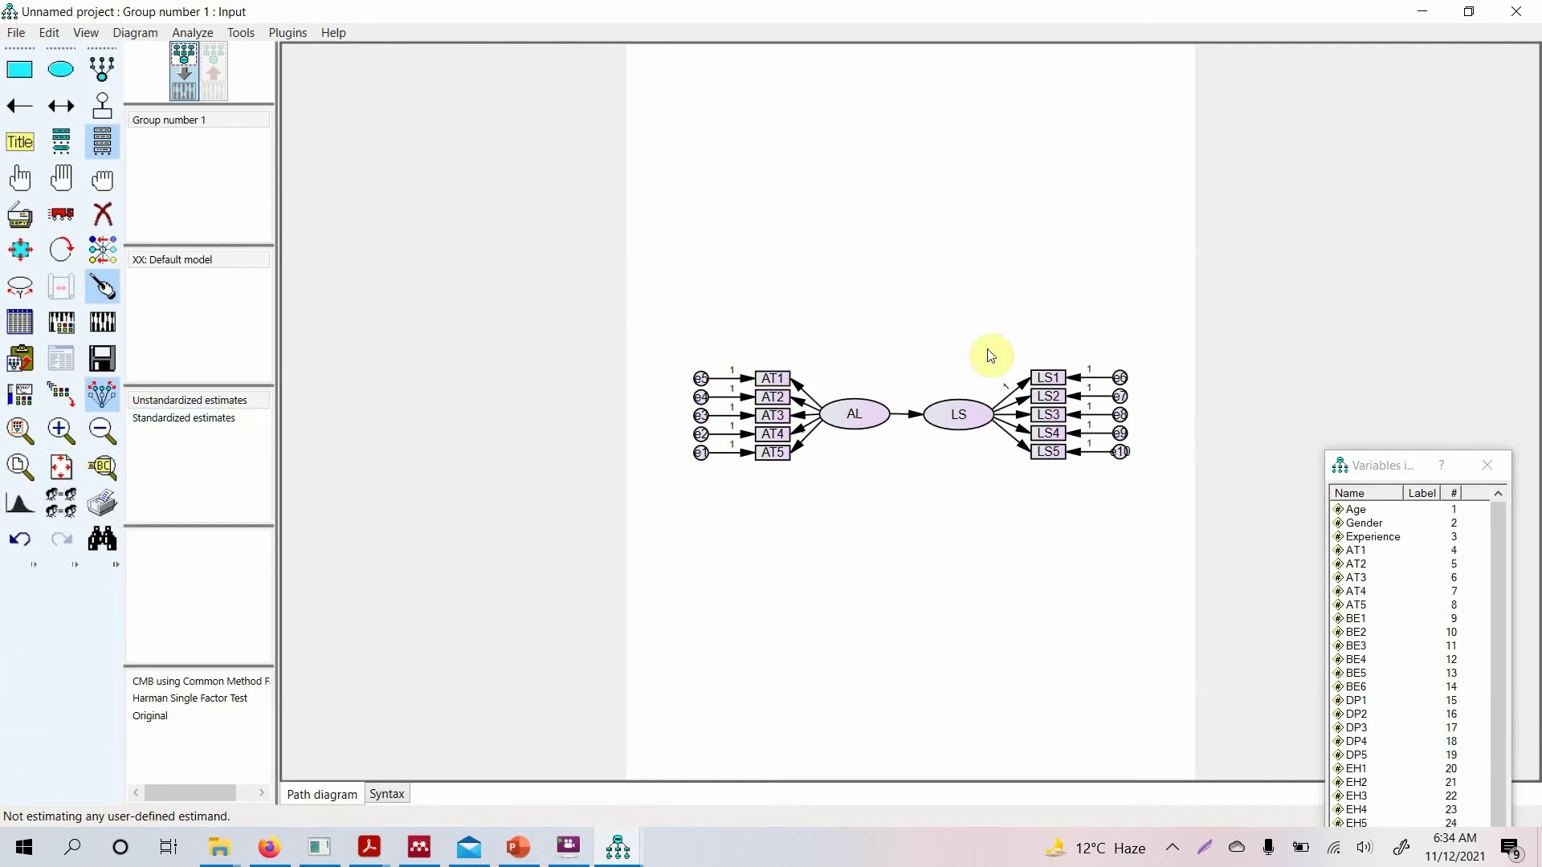
# Undo the fit-to-page resize and set the paper size to Landscape - Legal (14 × 8.5 in).
pyautogui.click(20, 540)
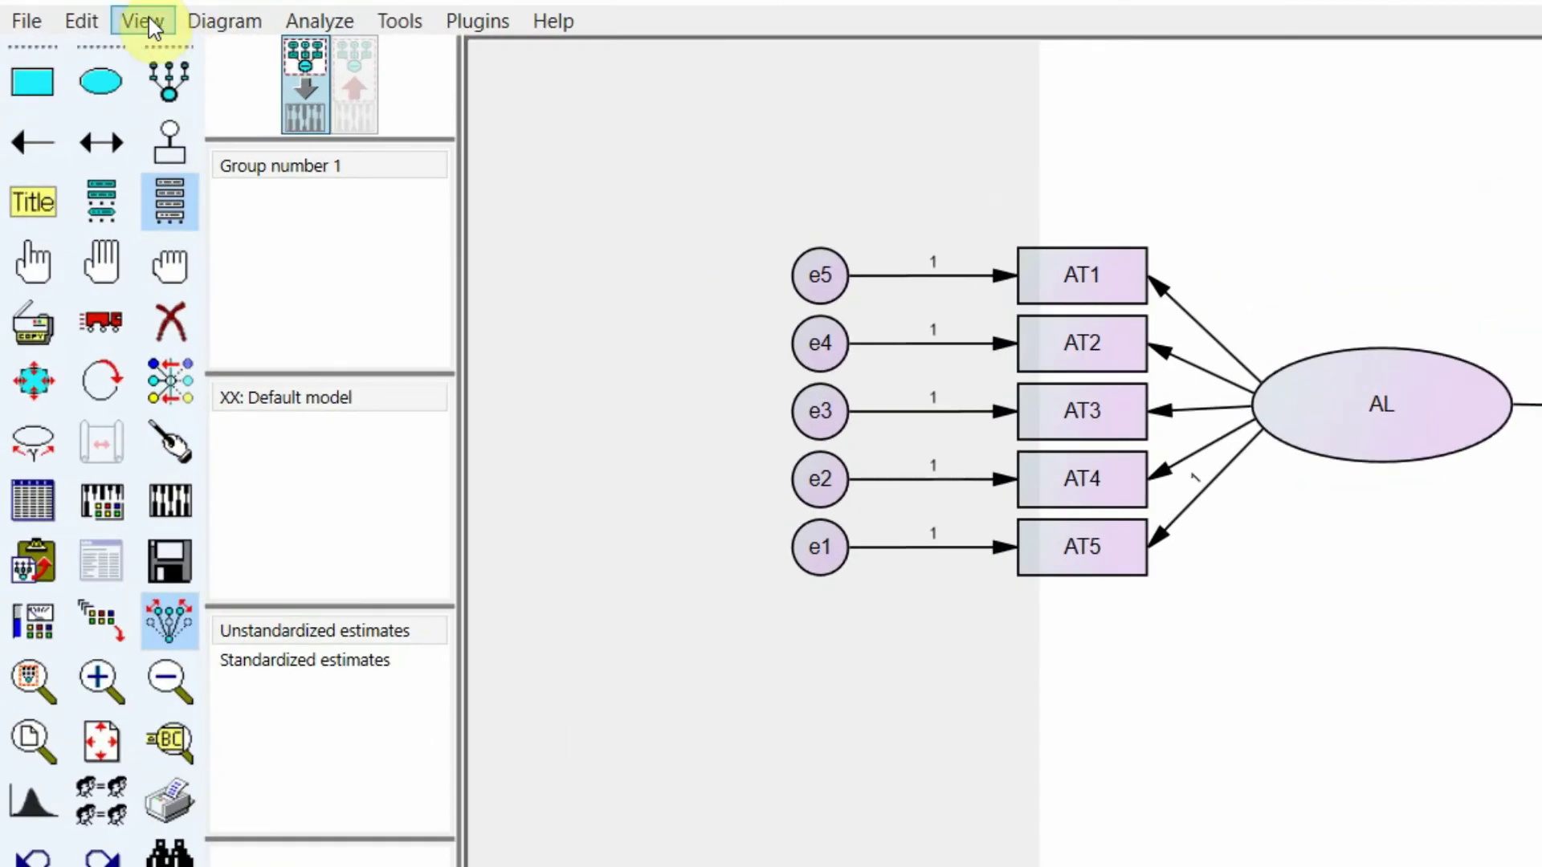
pyautogui.click(143, 21)
pyautogui.click(137, 54)
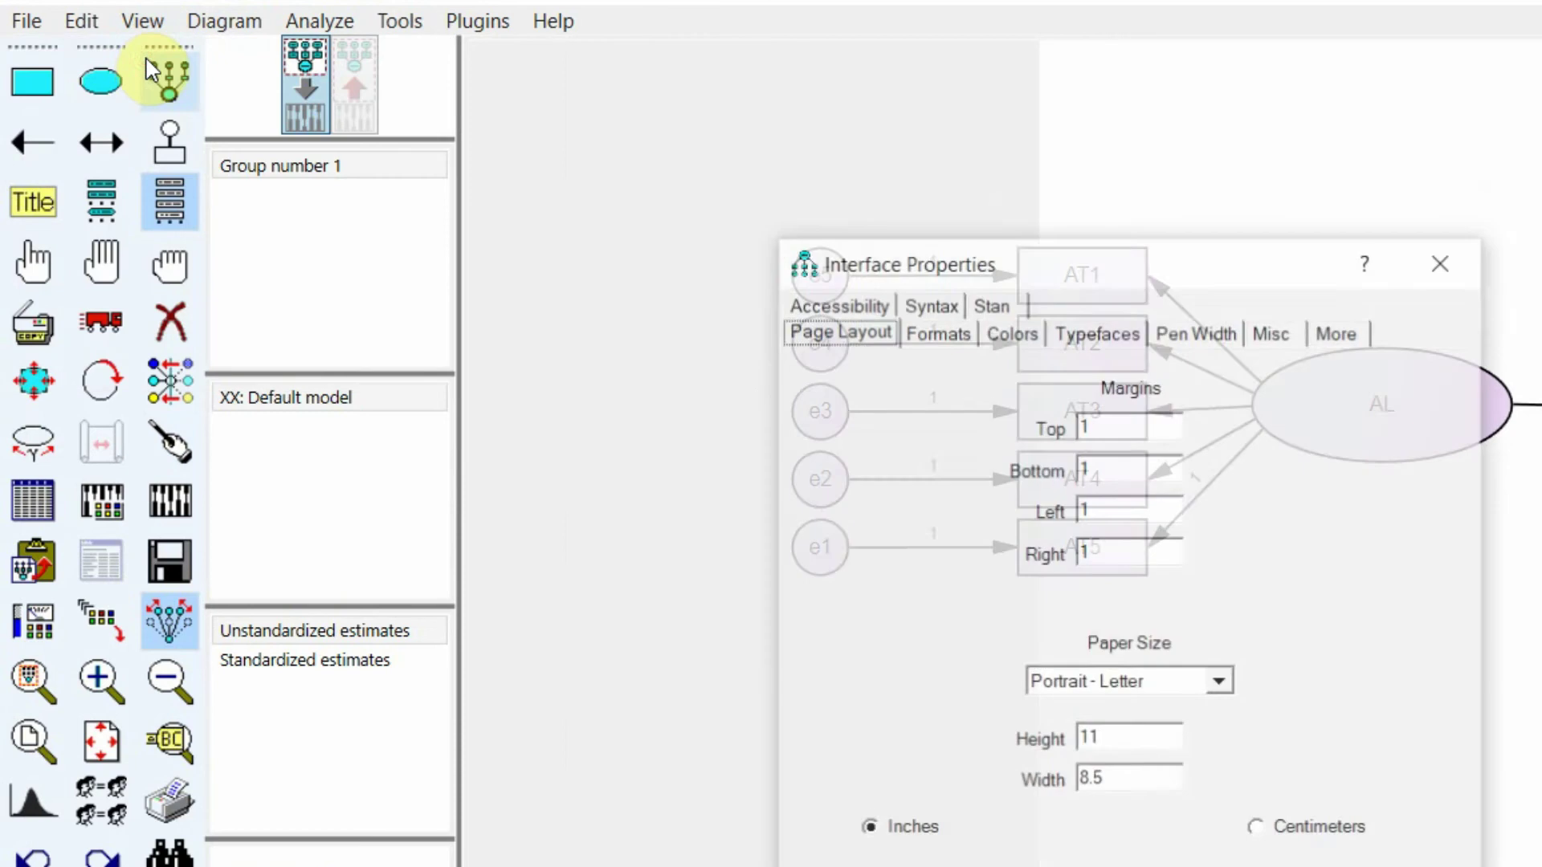
pyautogui.click(1146, 684)
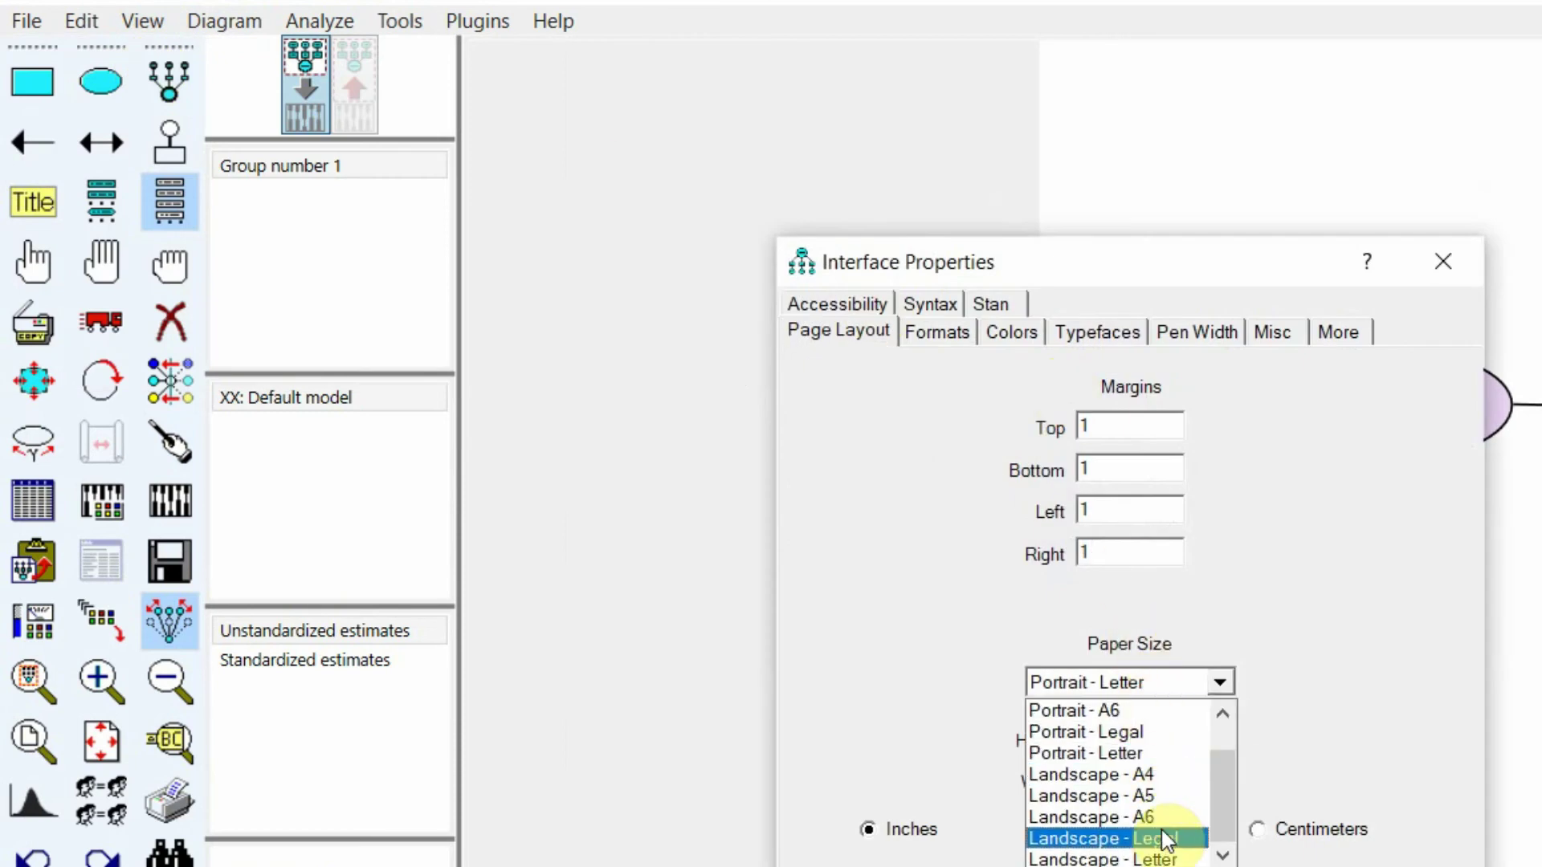
pyautogui.click(1163, 839)
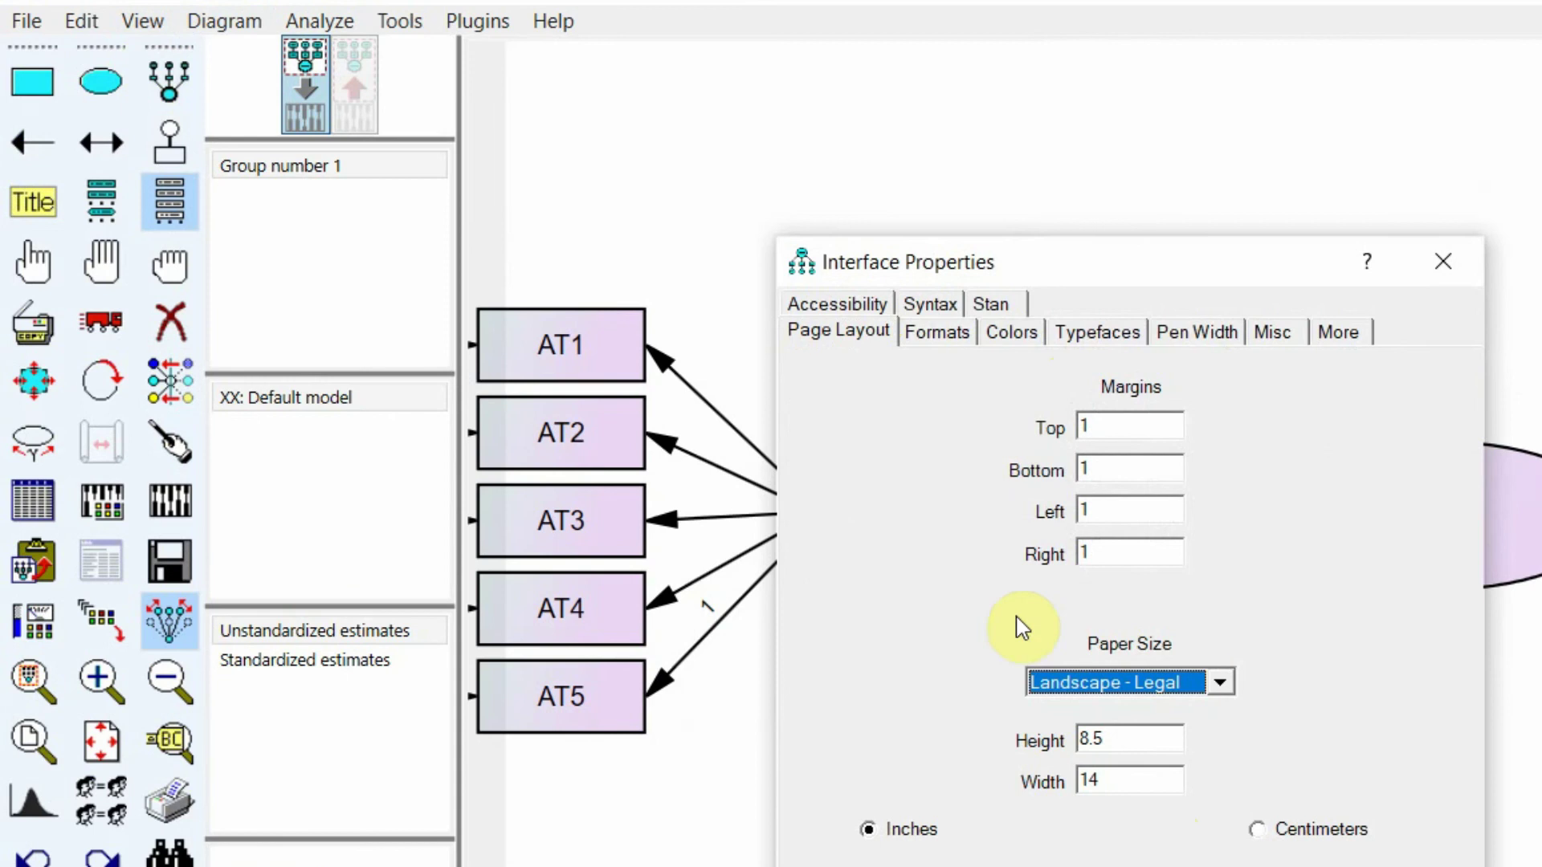
pyautogui.click(1462, 272)
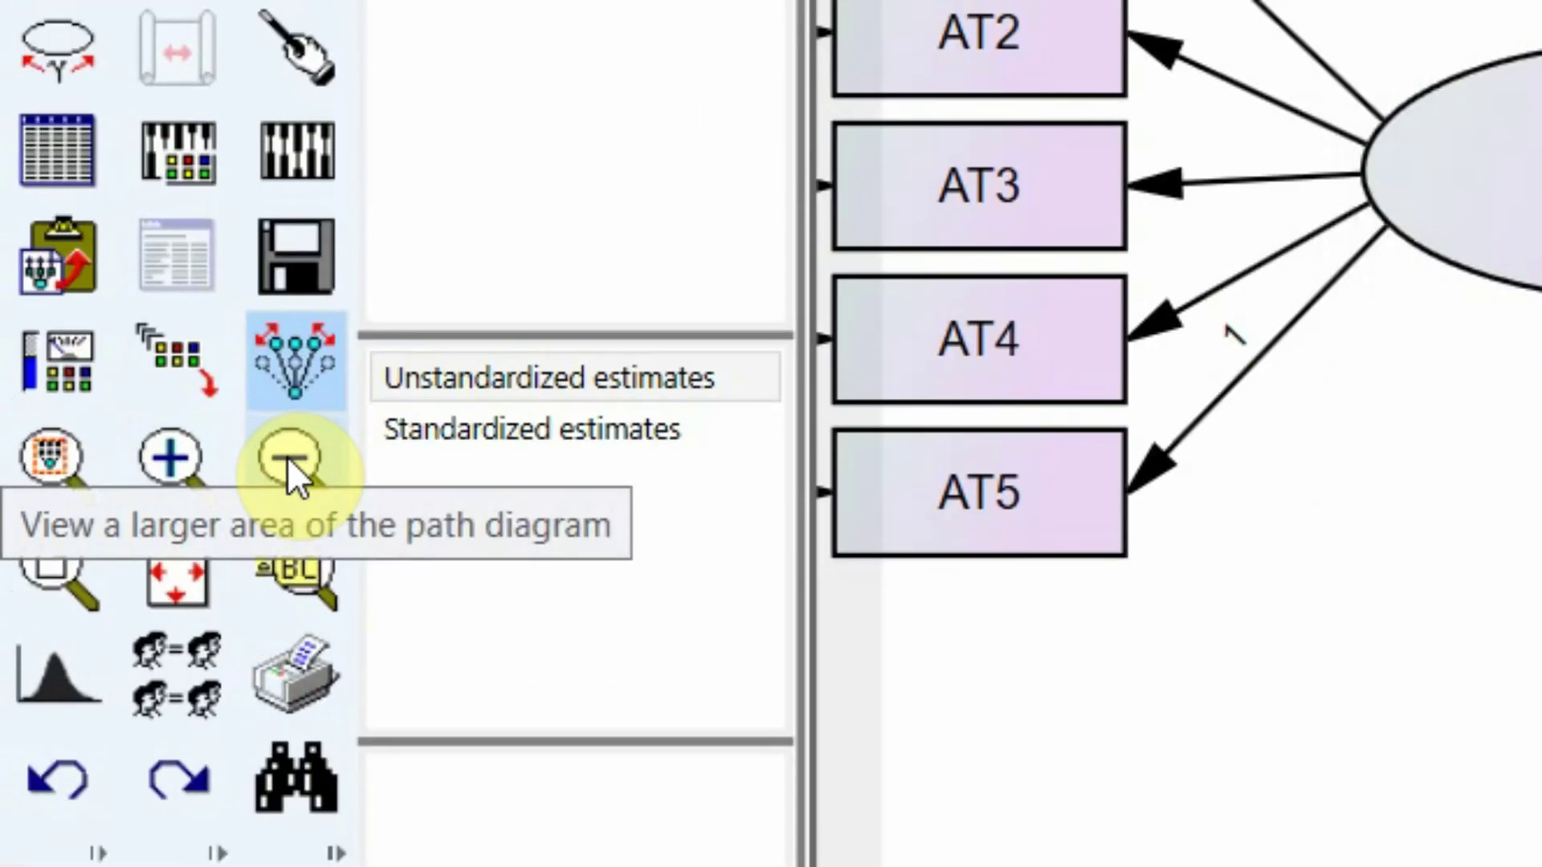
# Zoom out and move the LS and AL groups right and down on the page.
pyautogui.click(287, 456)
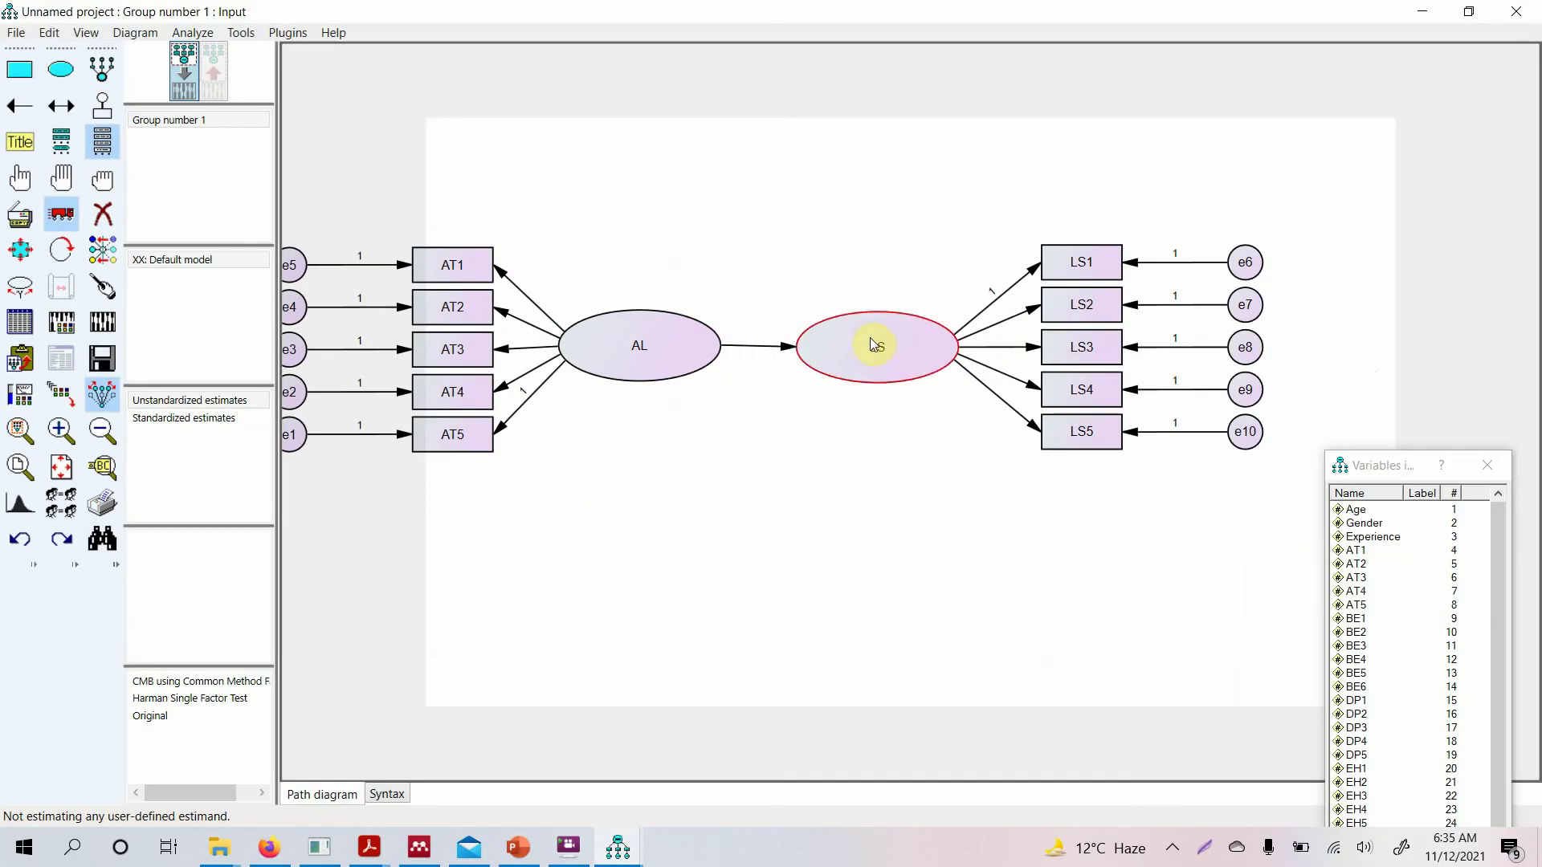
pyautogui.moveTo(873, 345); pyautogui.dragTo(964, 389)
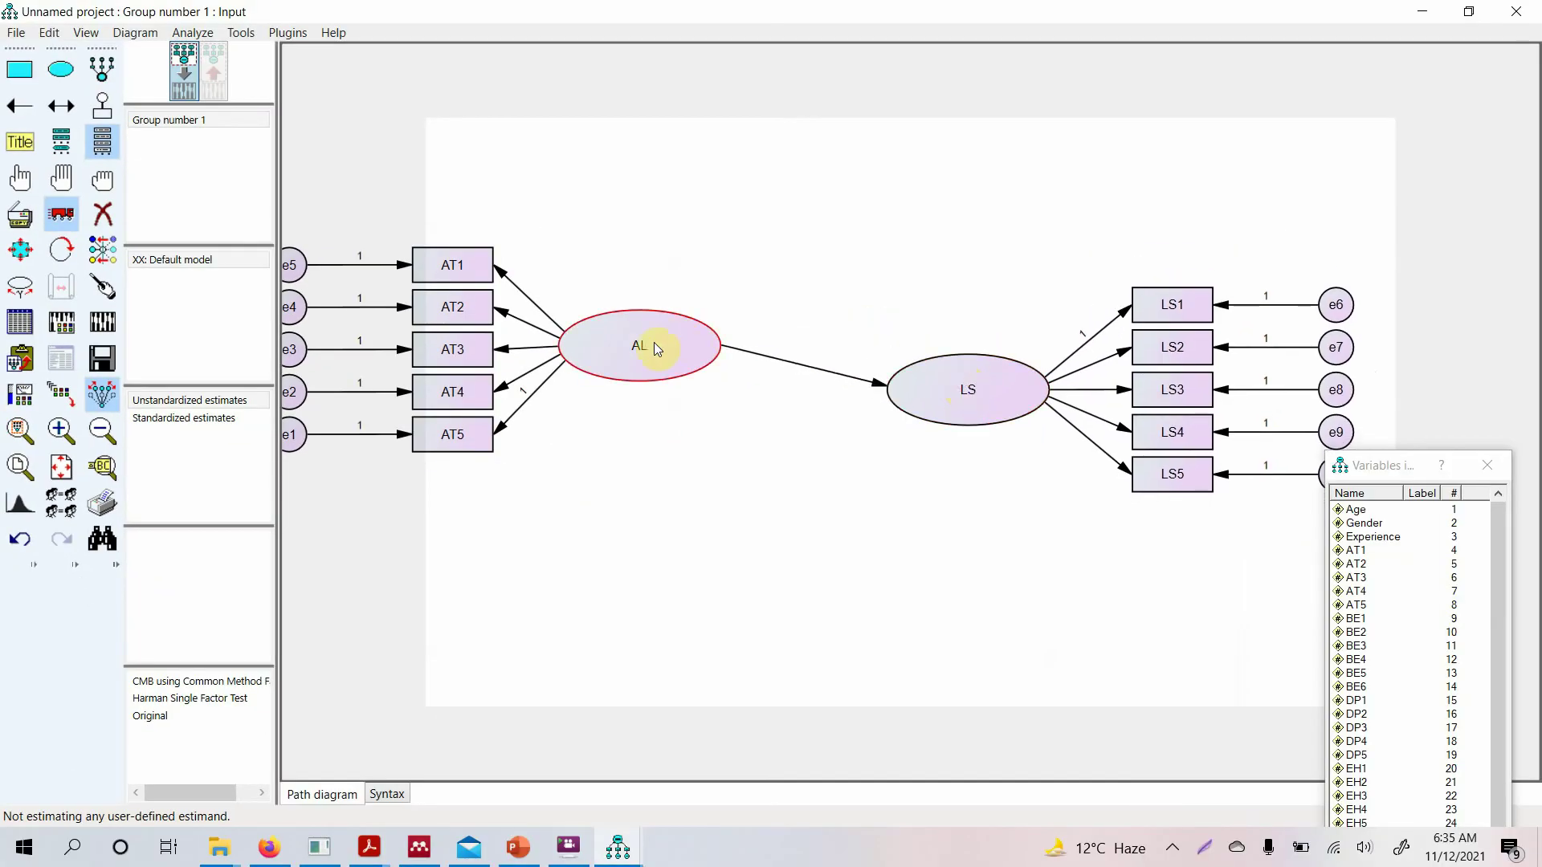
pyautogui.moveTo(620, 369); pyautogui.dragTo(735, 412)
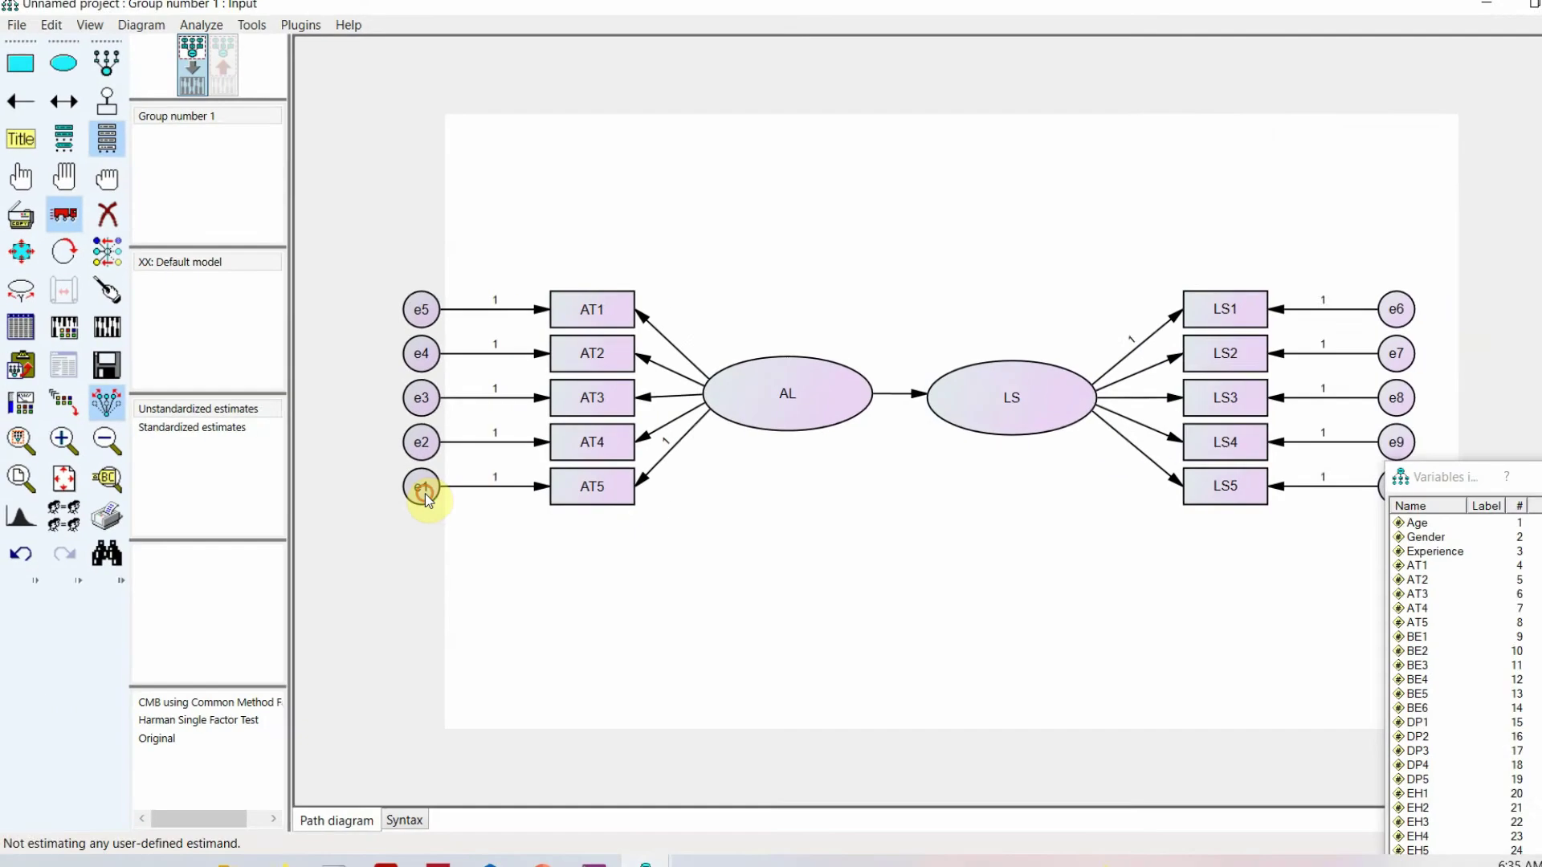
# Pull the e1–e5 and e6–e10 error circles closer to their indicators and fine-tune both groups' positions.
pyautogui.moveTo(462, 491); pyautogui.dragTo(476, 480)
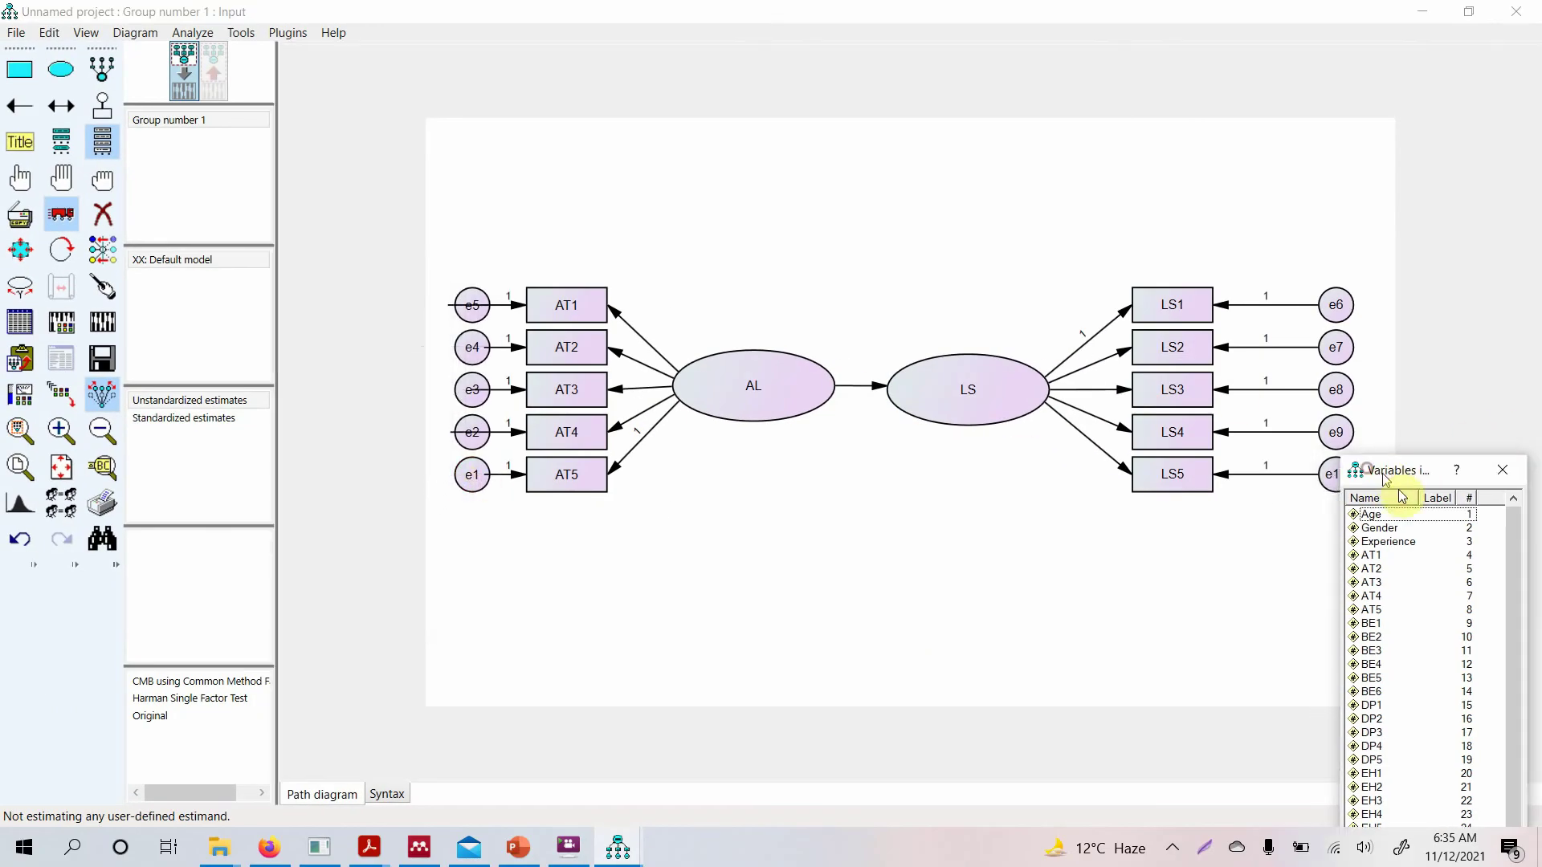
pyautogui.moveTo(1367, 469); pyautogui.dragTo(1407, 538)
pyautogui.moveTo(1338, 480); pyautogui.dragTo(1270, 482)
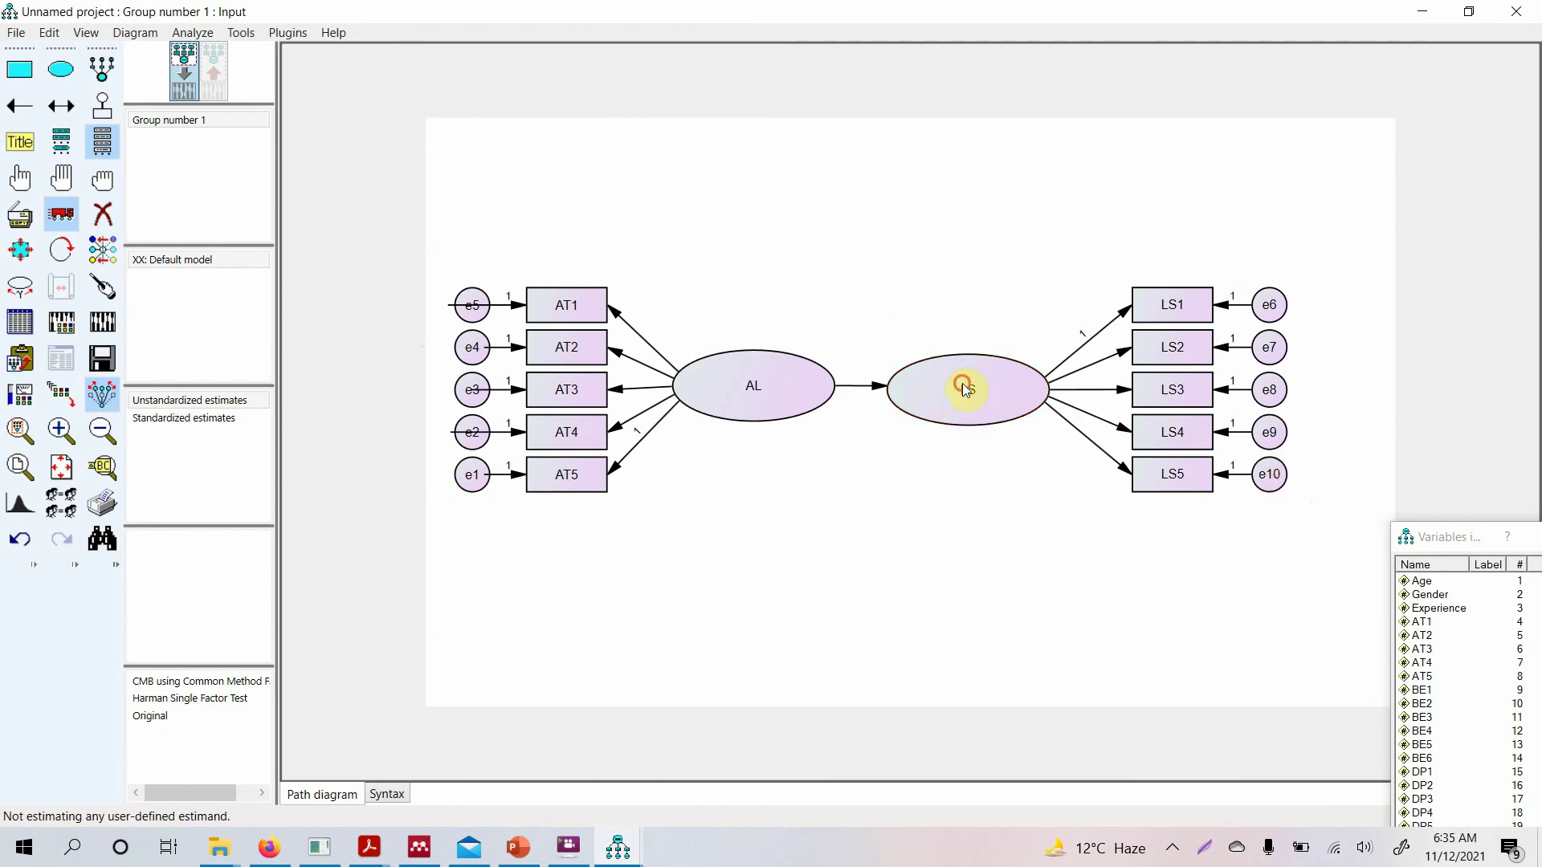
pyautogui.moveTo(963, 384); pyautogui.dragTo(1036, 392)
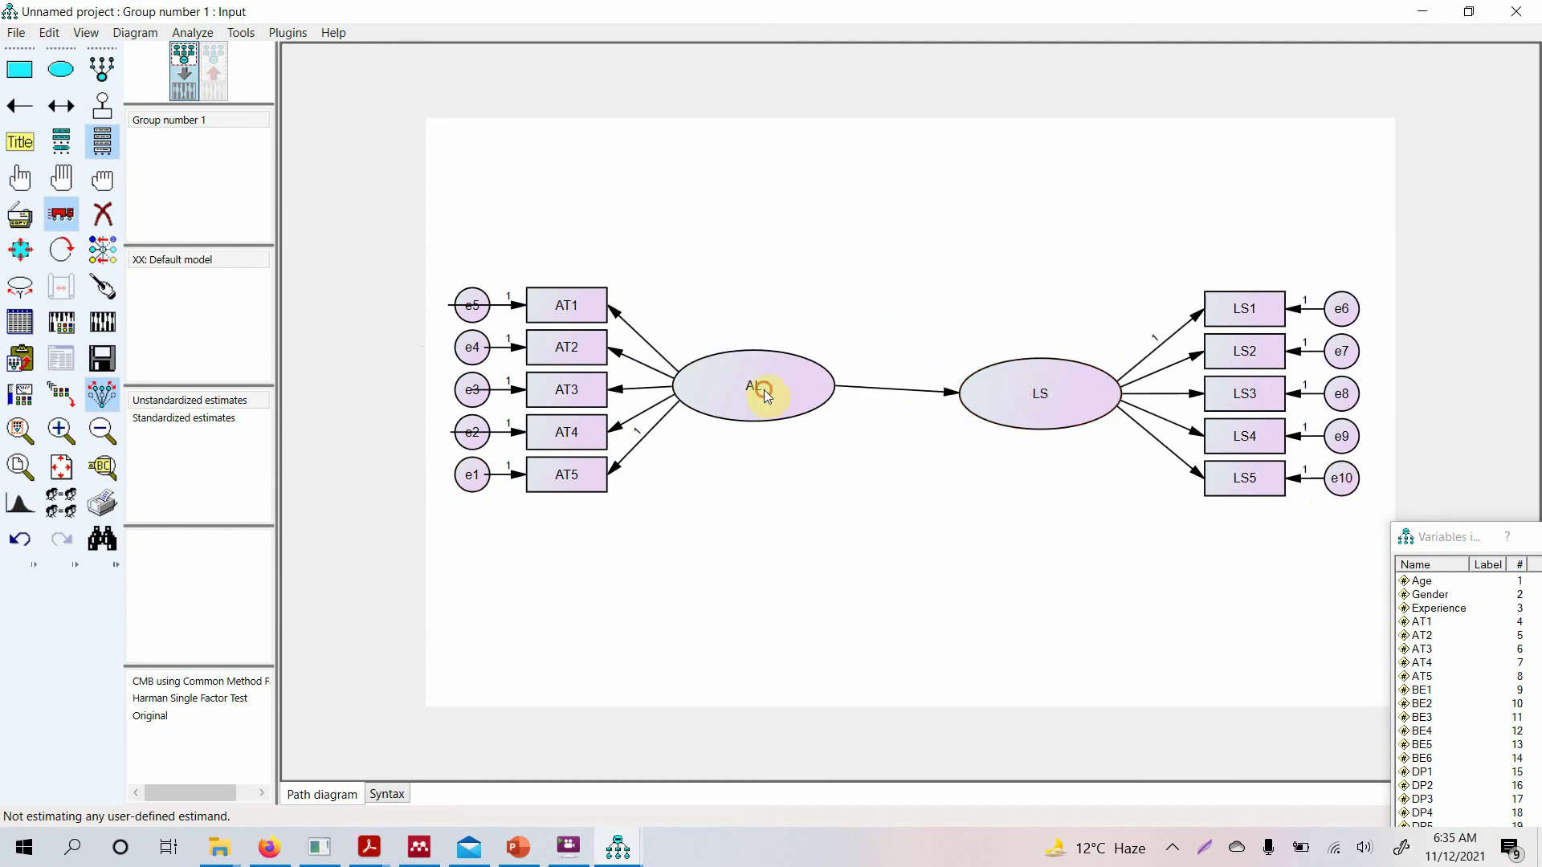
pyautogui.moveTo(764, 388); pyautogui.dragTo(771, 397)
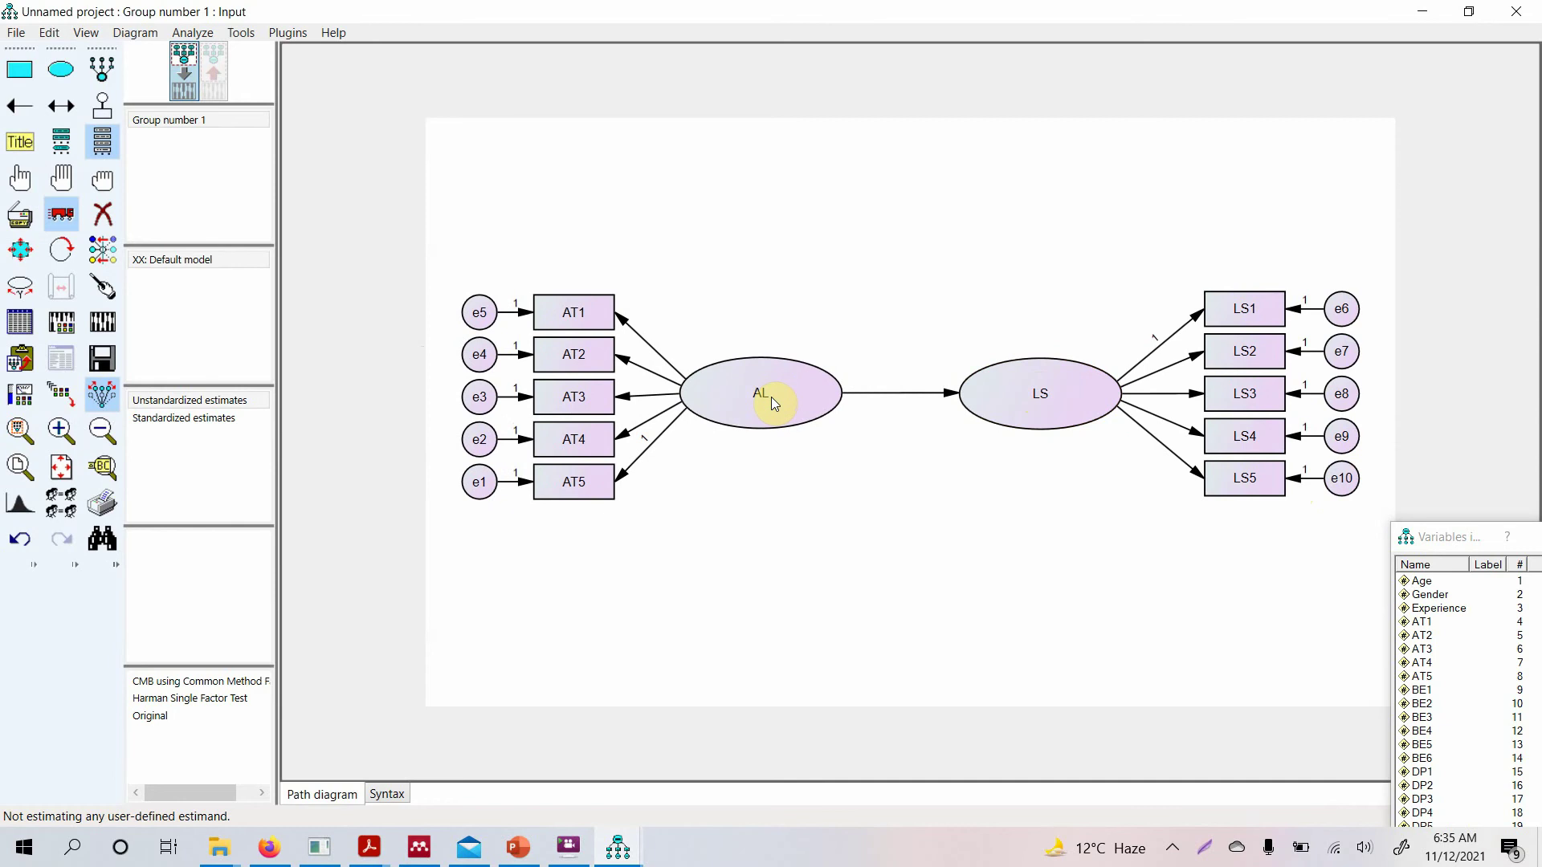